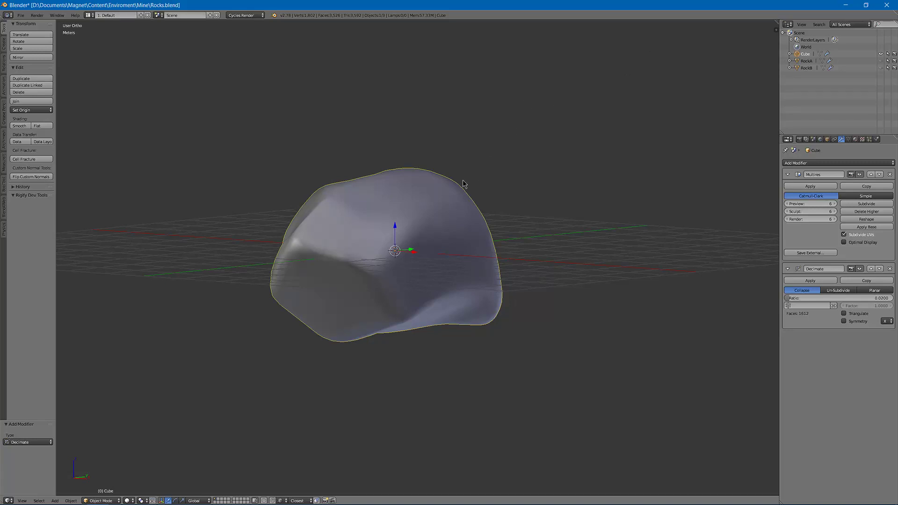
Orbit the viewport around the mesh to view the scene from another angle.
{"action": "middle_click_drag", "start_coordinate": [535, 120], "coordinate": [268, 131]}
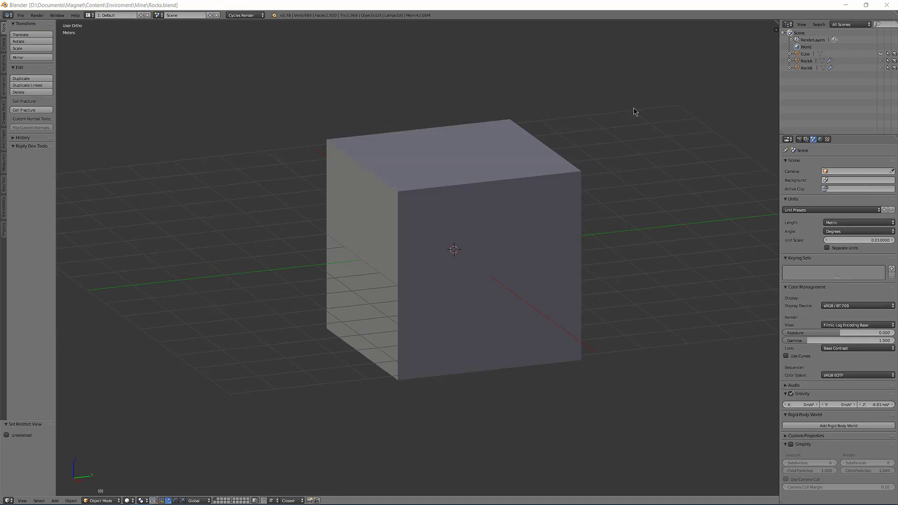
Select the cube and, in Edit Mode, scale it by 2 along the Y axis.
{"action": "key", "text": "KP_1"}
{"action": "middle_click_drag", "start_coordinate": [597, 167], "coordinate": [452, 226]}
{"action": "right_click", "coordinate": [456, 226]}
{"action": "key", "text": "Tab"}
{"action": "middle_click_drag", "start_coordinate": [504, 210], "coordinate": [527, 215]}
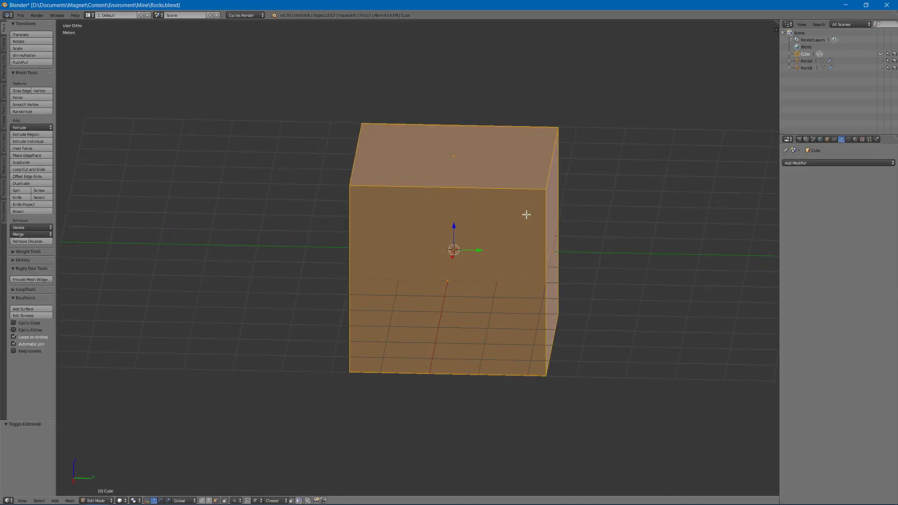
{"action": "key", "text": "s"}
{"action": "key", "text": "y"}
{"action": "key", "text": "2"}
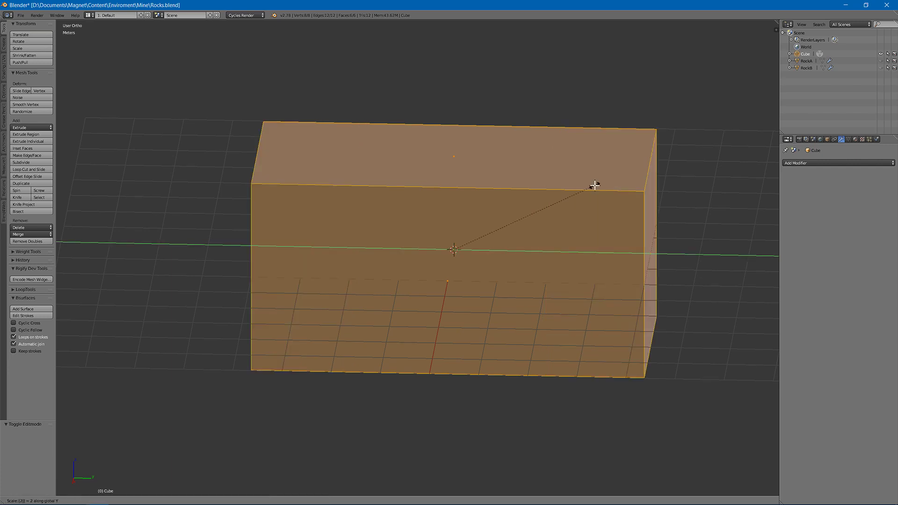
{"action": "key", "text": "Return"}
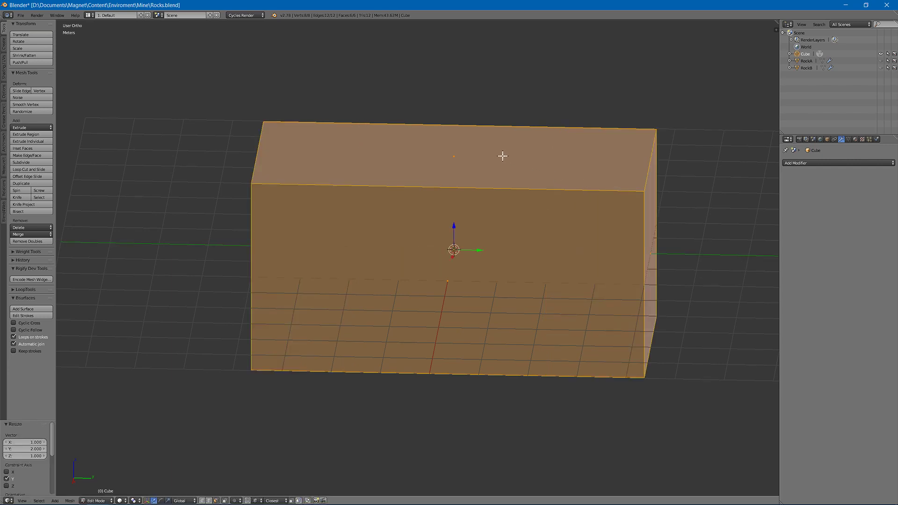
Add a centred edge loop around the box's middle and return to Object Mode.
{"action": "key", "text": "ctrl+r"}
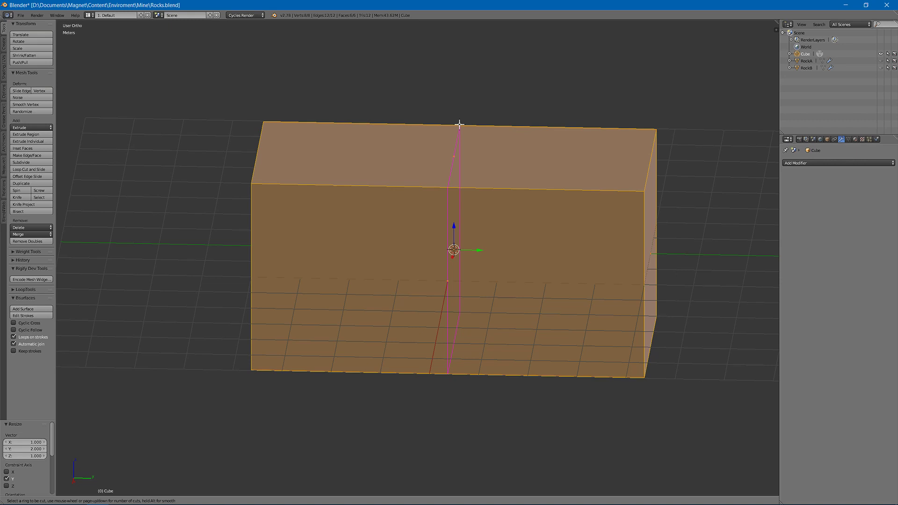
{"action": "left_click", "coordinate": [459, 124]}
{"action": "right_click", "coordinate": [459, 124]}
{"action": "key", "text": "Tab"}
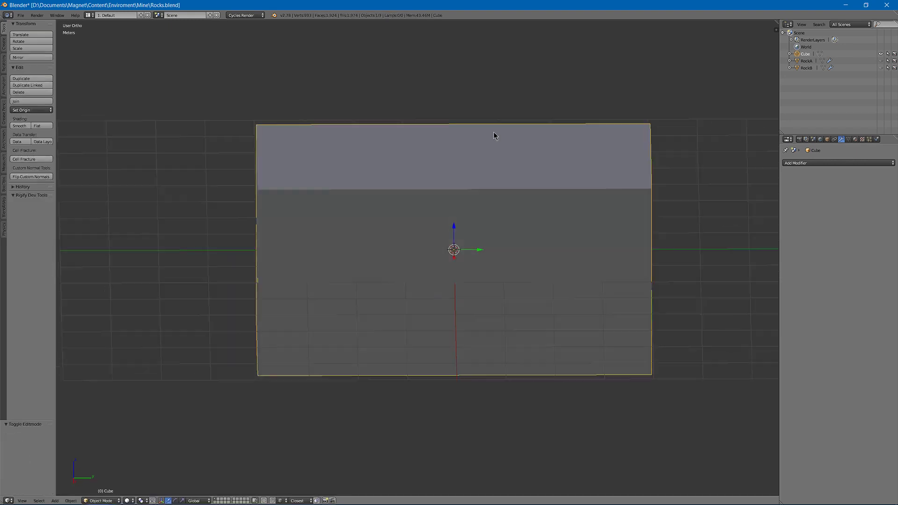
{"action": "key", "text": "Tab"}
{"action": "middle_click_drag", "start_coordinate": [496, 134], "coordinate": [543, 129]}
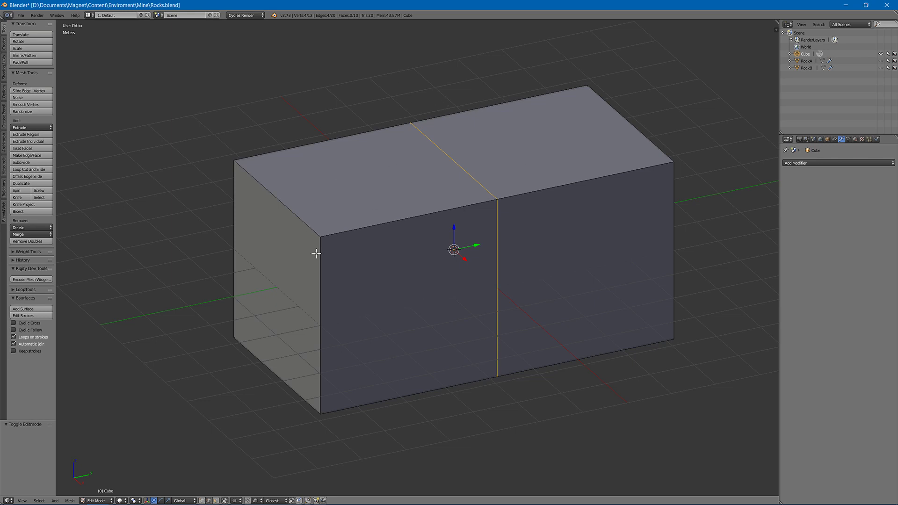
{"action": "key", "text": "Tab"}
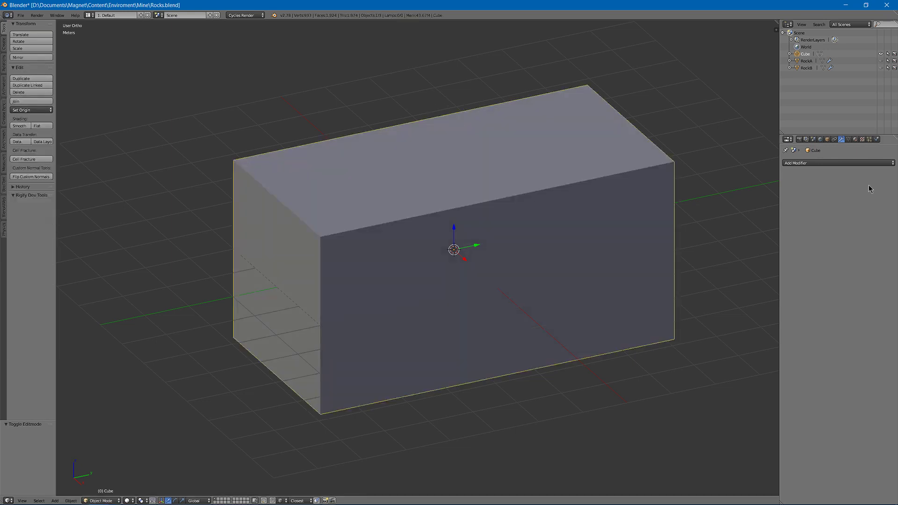
Add a Multiresolution modifier and subdivide it repeatedly to round the box into a capsule.
{"action": "left_click", "coordinate": [854, 163]}
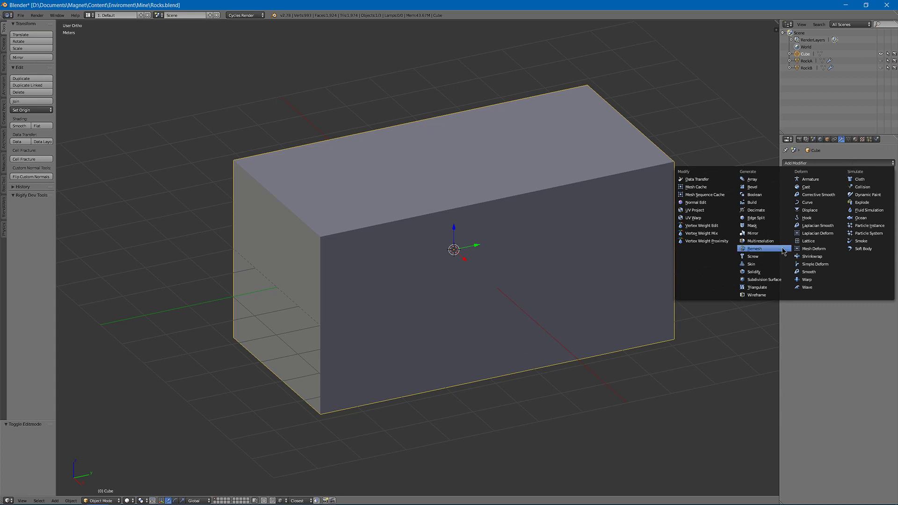
{"action": "left_click", "coordinate": [762, 241]}
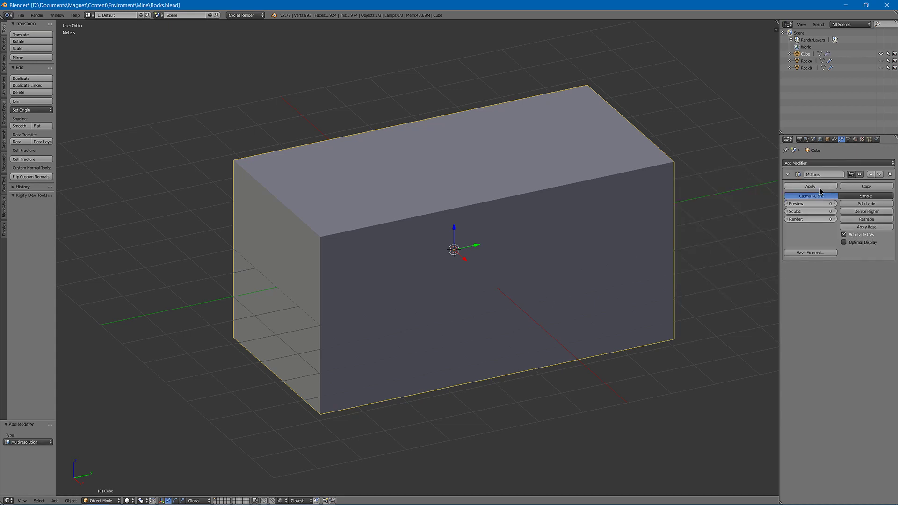
{"action": "left_click", "coordinate": [854, 204]}
{"action": "left_click", "coordinate": [854, 204]}
{"action": "left_click", "coordinate": [854, 204]}
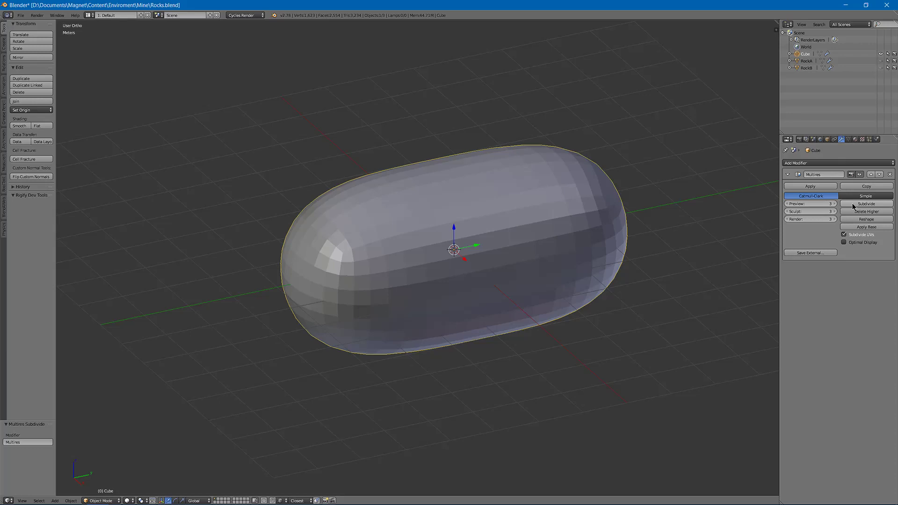
{"action": "left_click", "coordinate": [854, 204]}
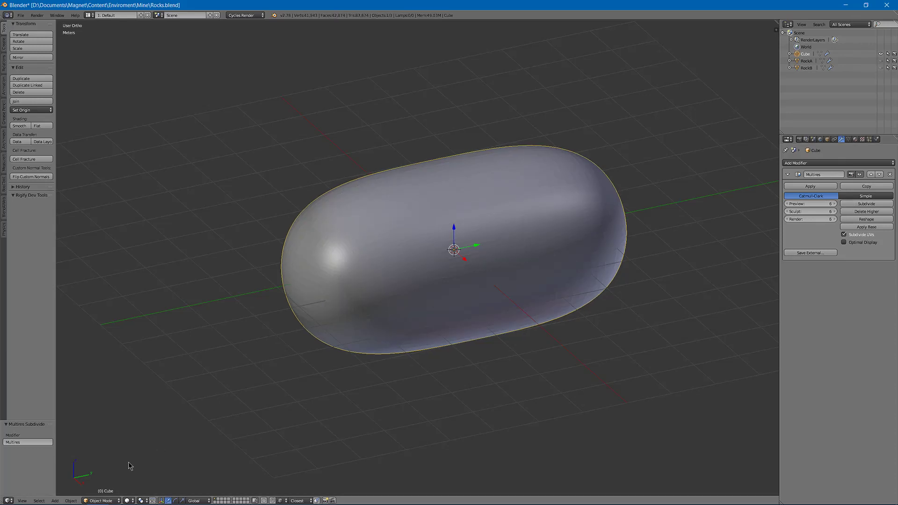
Switch the interaction mode to Sculpt Mode.
{"action": "left_click", "coordinate": [142, 500]}
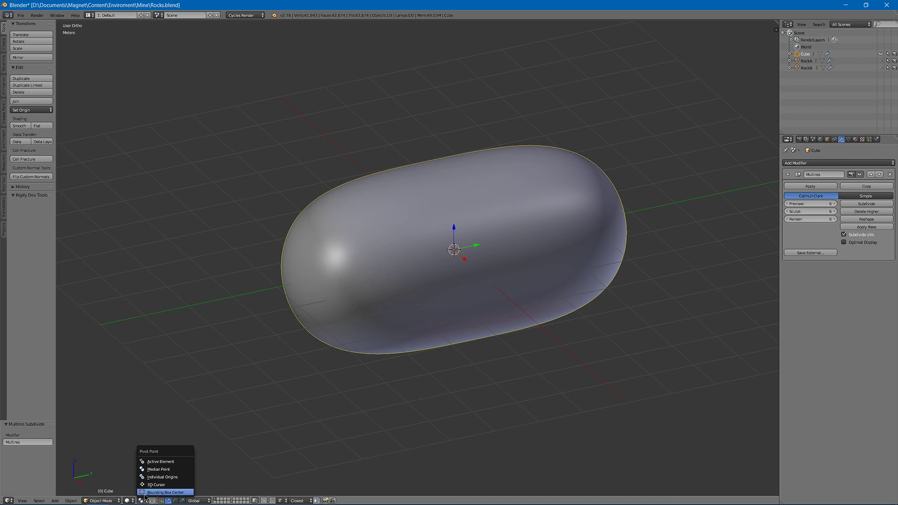
{"action": "left_click", "coordinate": [118, 501]}
{"action": "left_click", "coordinate": [114, 477]}
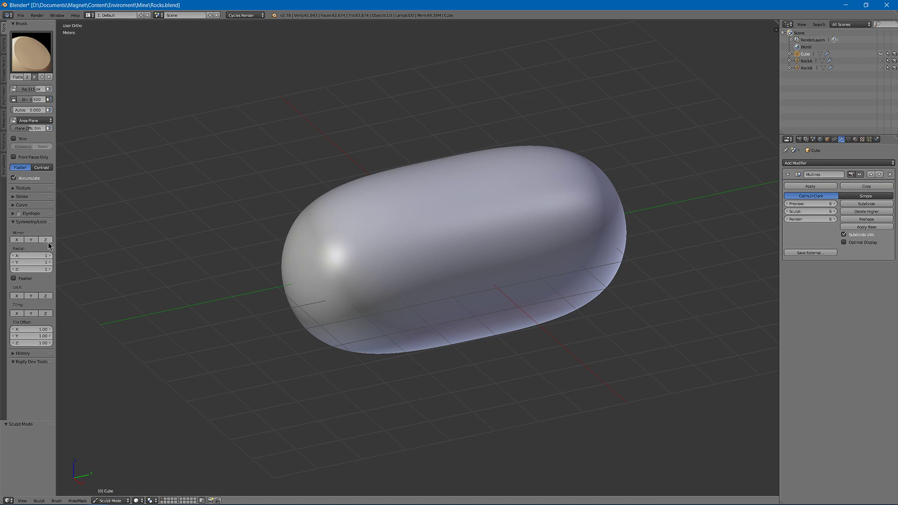
Flatten the capsule's left end into a bevelled face.
{"action": "middle_click_drag", "start_coordinate": [140, 276], "coordinate": [315, 269]}
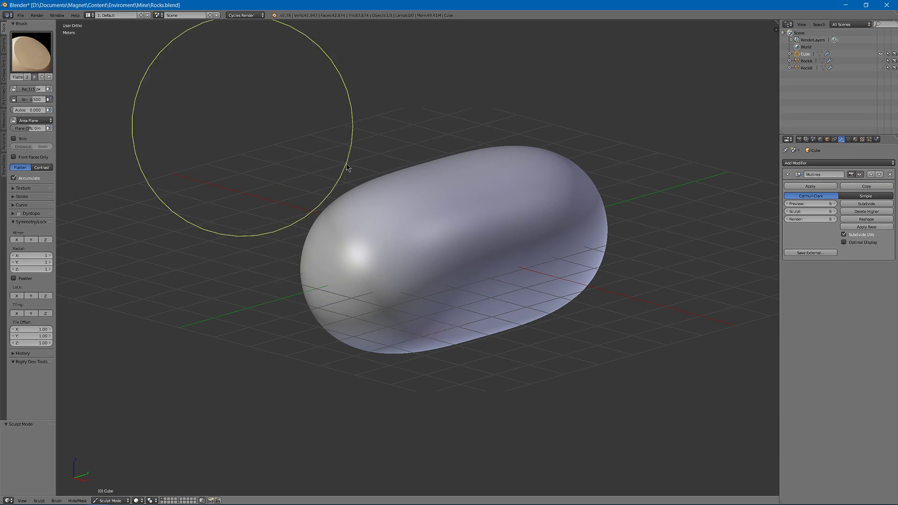
{"action": "mouse_move", "coordinate": [374, 239]}
{"action": "left_mouse_down"}
{"action": "mouse_move", "coordinate": [373, 260]}
{"action": "mouse_move", "coordinate": [395, 251]}
{"action": "left_mouse_up"}
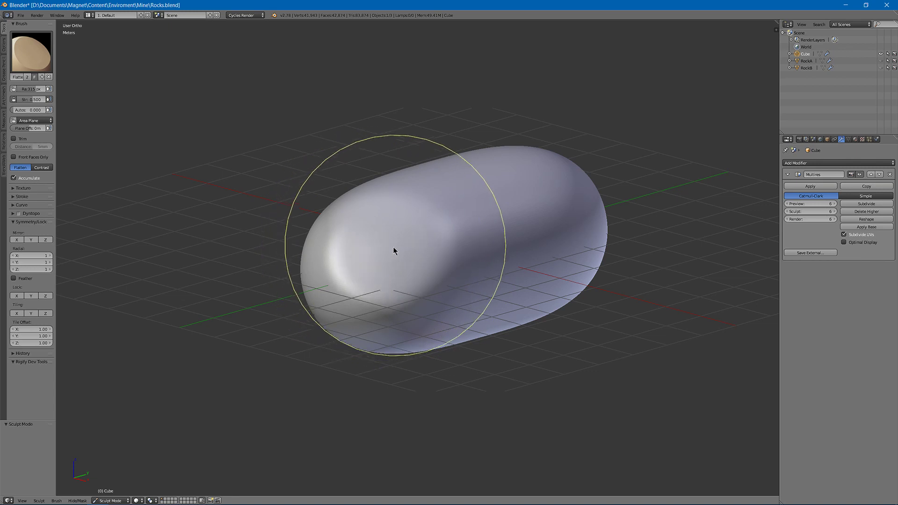
{"action": "mouse_move", "coordinate": [395, 251]}
{"action": "middle_mouse_down"}
{"action": "mouse_move", "coordinate": [380, 237]}
{"action": "mouse_move", "coordinate": [377, 206]}
{"action": "mouse_move", "coordinate": [385, 246]}
{"action": "mouse_move", "coordinate": [387, 215]}
{"action": "mouse_move", "coordinate": [384, 239]}
{"action": "mouse_move", "coordinate": [406, 213]}
{"action": "mouse_move", "coordinate": [412, 219]}
{"action": "mouse_move", "coordinate": [364, 290]}
{"action": "mouse_move", "coordinate": [403, 246]}
{"action": "mouse_move", "coordinate": [351, 370]}
{"action": "mouse_move", "coordinate": [405, 228]}
{"action": "mouse_move", "coordinate": [364, 211]}
{"action": "mouse_move", "coordinate": [397, 206]}
{"action": "middle_mouse_up"}
{"action": "mouse_move", "coordinate": [397, 206]}
{"action": "left_mouse_down"}
{"action": "mouse_move", "coordinate": [323, 203]}
{"action": "mouse_move", "coordinate": [356, 247]}
{"action": "mouse_move", "coordinate": [338, 196]}
{"action": "mouse_move", "coordinate": [325, 208]}
{"action": "mouse_move", "coordinate": [414, 227]}
{"action": "mouse_move", "coordinate": [327, 238]}
{"action": "left_mouse_up"}
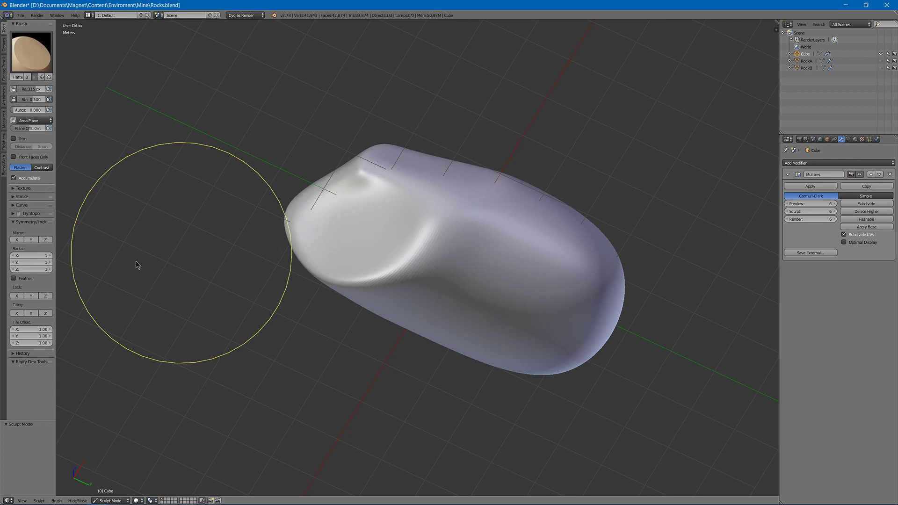
Flatten the rock's right end and top with repeated Flatten strokes.
{"action": "mouse_move", "coordinate": [136, 262]}
{"action": "middle_mouse_down"}
{"action": "mouse_move", "coordinate": [400, 156]}
{"action": "mouse_move", "coordinate": [393, 215]}
{"action": "mouse_move", "coordinate": [487, 218]}
{"action": "middle_mouse_up"}
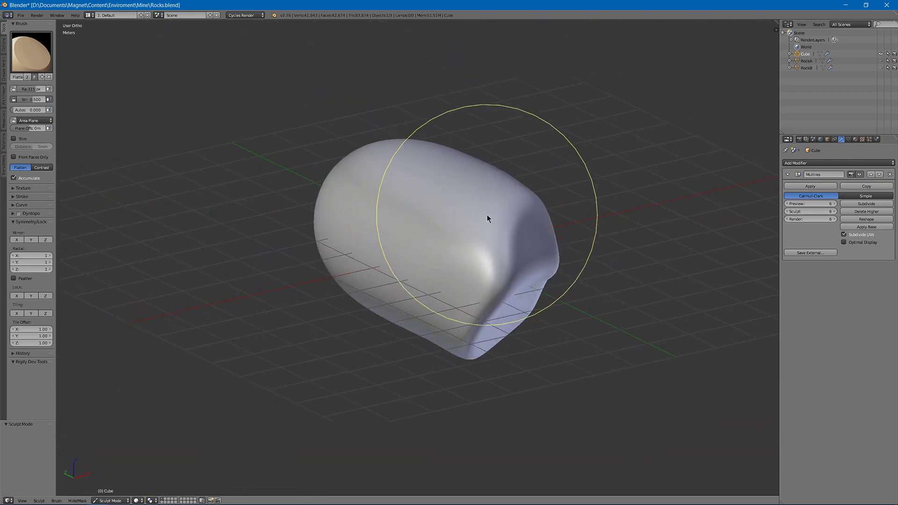
{"action": "mouse_move", "coordinate": [487, 219]}
{"action": "left_mouse_down"}
{"action": "mouse_move", "coordinate": [459, 294]}
{"action": "mouse_move", "coordinate": [443, 226]}
{"action": "mouse_move", "coordinate": [452, 263]}
{"action": "mouse_move", "coordinate": [487, 302]}
{"action": "left_mouse_up"}
{"action": "mouse_move", "coordinate": [488, 302]}
{"action": "middle_mouse_down"}
{"action": "mouse_move", "coordinate": [527, 297]}
{"action": "mouse_move", "coordinate": [563, 307]}
{"action": "middle_mouse_up"}
{"action": "mouse_move", "coordinate": [563, 307]}
{"action": "left_mouse_down"}
{"action": "mouse_move", "coordinate": [525, 242]}
{"action": "mouse_move", "coordinate": [534, 325]}
{"action": "mouse_move", "coordinate": [551, 300]}
{"action": "left_mouse_up"}
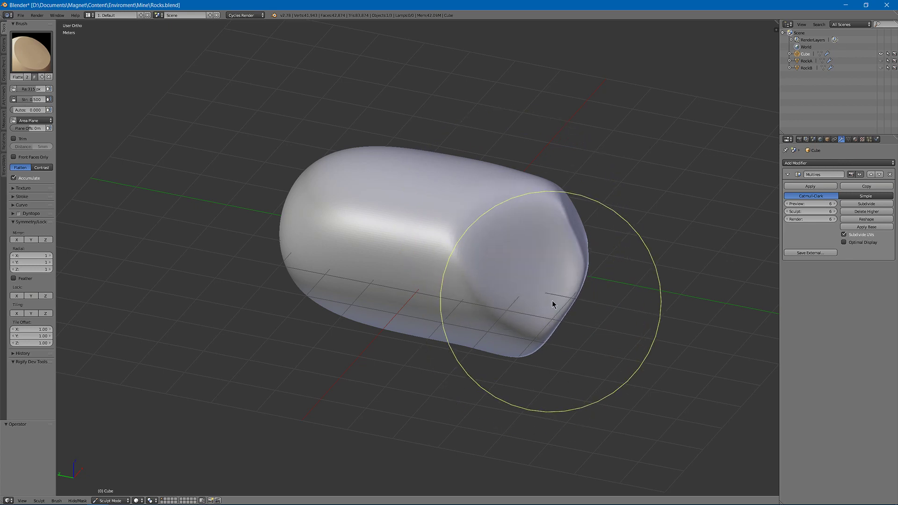
{"action": "mouse_move", "coordinate": [551, 300]}
{"action": "middle_mouse_down"}
{"action": "mouse_move", "coordinate": [548, 344]}
{"action": "mouse_move", "coordinate": [457, 297]}
{"action": "middle_mouse_up"}
{"action": "left_click_drag", "start_coordinate": [457, 296], "coordinate": [518, 278]}
{"action": "mouse_move", "coordinate": [517, 278]}
{"action": "middle_mouse_down"}
{"action": "mouse_move", "coordinate": [517, 184]}
{"action": "mouse_move", "coordinate": [594, 310]}
{"action": "mouse_move", "coordinate": [441, 224]}
{"action": "middle_mouse_up"}
{"action": "mouse_move", "coordinate": [441, 224]}
{"action": "left_mouse_down"}
{"action": "mouse_move", "coordinate": [496, 258]}
{"action": "mouse_move", "coordinate": [522, 299]}
{"action": "left_mouse_up"}
{"action": "middle_click_drag", "start_coordinate": [523, 298], "coordinate": [437, 240]}
Shrink the brush, then flatten the crease and the sharp ridge along its length.
{"action": "scroll", "coordinate": [378, 220], "scroll_direction": "up", "scroll_amount": 6}
{"action": "scroll", "coordinate": [370, 212], "scroll_direction": "down", "scroll_amount": 5}
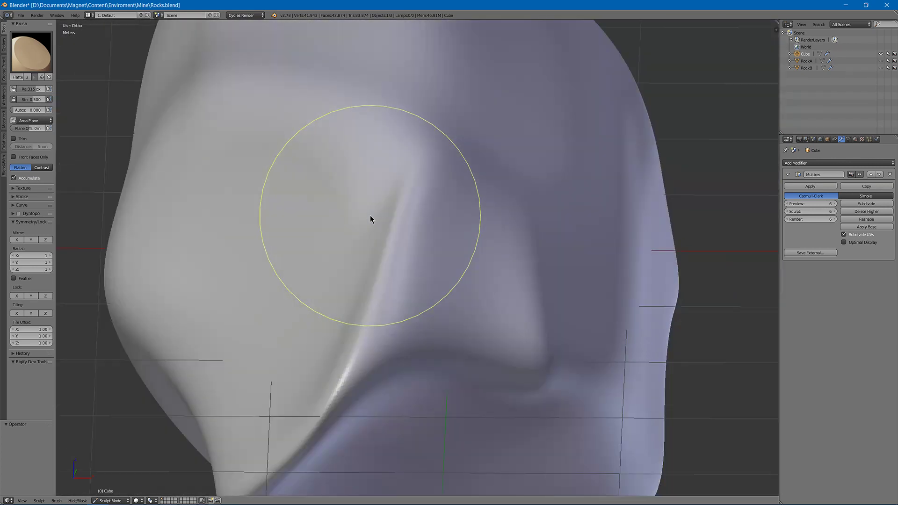
{"action": "key", "text": "bracketleft"}
{"action": "key", "text": "bracketleft"}
{"action": "key", "text": "bracketleft"}
{"action": "key", "text": "bracketleft"}
{"action": "key", "text": "bracketleft"}
{"action": "key", "text": "bracketleft"}
{"action": "key", "text": "bracketleft"}
{"action": "key", "text": "bracketleft"}
{"action": "key", "text": "bracketleft"}
{"action": "key", "text": "bracketleft"}
{"action": "mouse_move", "coordinate": [381, 278]}
{"action": "left_mouse_down"}
{"action": "mouse_move", "coordinate": [406, 188]}
{"action": "mouse_move", "coordinate": [346, 344]}
{"action": "mouse_move", "coordinate": [376, 307]}
{"action": "mouse_move", "coordinate": [362, 310]}
{"action": "left_mouse_up"}
{"action": "middle_click_drag", "start_coordinate": [362, 310], "coordinate": [522, 244]}
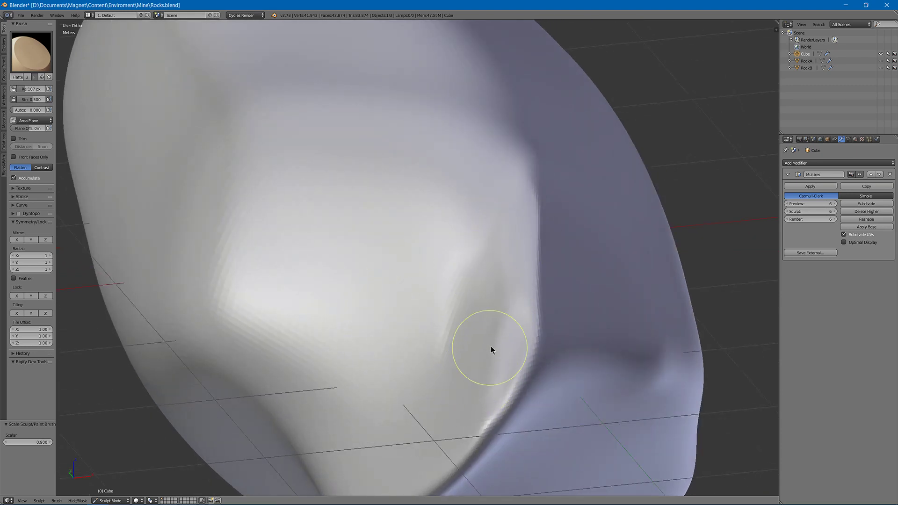
{"action": "middle_click_drag", "start_coordinate": [491, 350], "coordinate": [600, 238]}
{"action": "middle_click_drag", "start_coordinate": [620, 406], "coordinate": [631, 293]}
{"action": "mouse_move", "coordinate": [407, 196]}
{"action": "left_mouse_down"}
{"action": "mouse_move", "coordinate": [343, 316]}
{"action": "mouse_move", "coordinate": [471, 169]}
{"action": "mouse_move", "coordinate": [416, 252]}
{"action": "mouse_move", "coordinate": [408, 247]}
{"action": "mouse_move", "coordinate": [419, 212]}
{"action": "mouse_move", "coordinate": [316, 330]}
{"action": "left_mouse_up"}
{"action": "left_click_drag", "start_coordinate": [445, 203], "coordinate": [334, 321]}
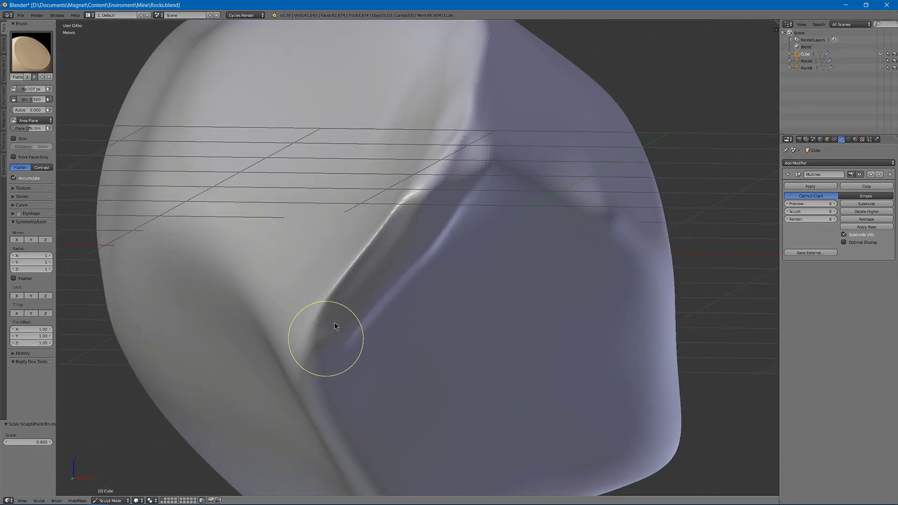
Flatten the rock's right ridge and the dark crease along its left ridge.
{"action": "mouse_move", "coordinate": [335, 321]}
{"action": "middle_mouse_down"}
{"action": "mouse_move", "coordinate": [472, 207]}
{"action": "mouse_move", "coordinate": [388, 106]}
{"action": "mouse_move", "coordinate": [383, 112]}
{"action": "middle_mouse_up"}
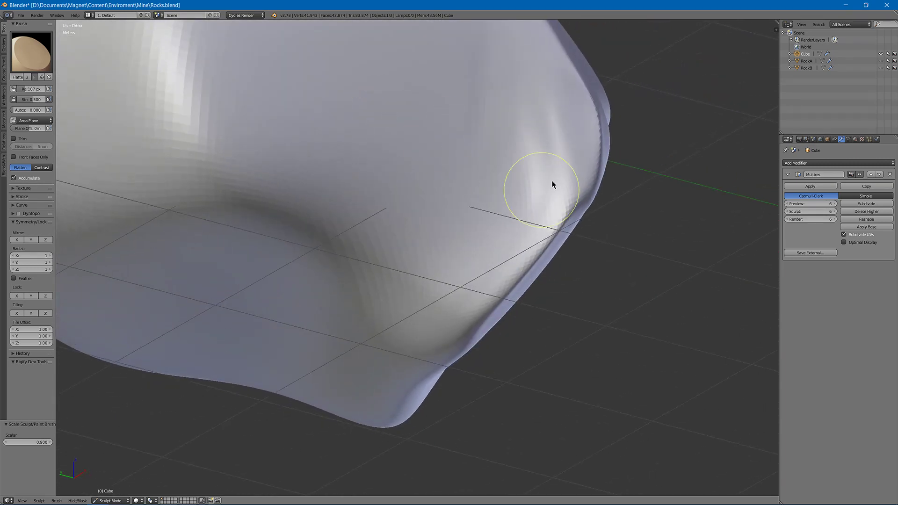
{"action": "mouse_move", "coordinate": [552, 182]}
{"action": "left_mouse_down"}
{"action": "mouse_move", "coordinate": [528, 235]}
{"action": "mouse_move", "coordinate": [552, 167]}
{"action": "mouse_move", "coordinate": [420, 334]}
{"action": "mouse_move", "coordinate": [437, 358]}
{"action": "mouse_move", "coordinate": [559, 148]}
{"action": "mouse_move", "coordinate": [400, 291]}
{"action": "mouse_move", "coordinate": [449, 309]}
{"action": "mouse_move", "coordinate": [549, 225]}
{"action": "mouse_move", "coordinate": [472, 279]}
{"action": "mouse_move", "coordinate": [560, 156]}
{"action": "mouse_move", "coordinate": [460, 314]}
{"action": "left_mouse_up"}
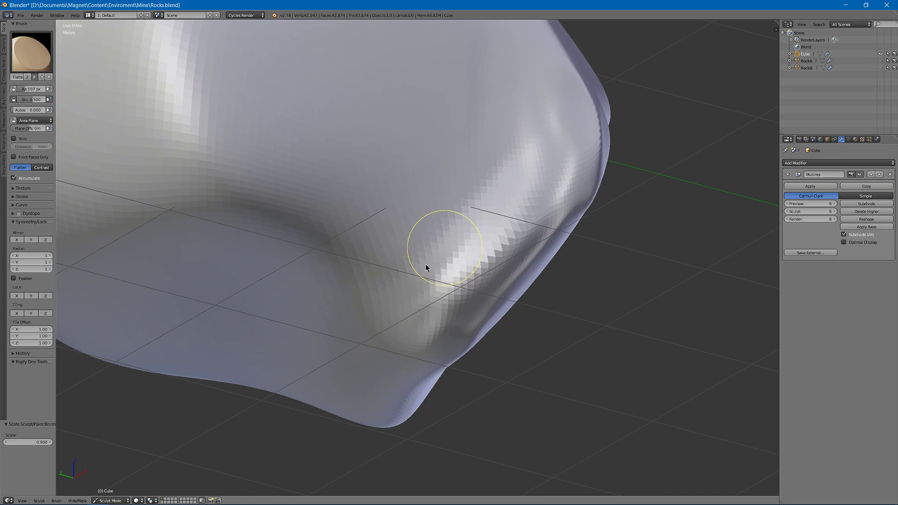
{"action": "left_click_drag", "start_coordinate": [525, 191], "coordinate": [419, 322]}
{"action": "mouse_move", "coordinate": [419, 322]}
{"action": "middle_mouse_down"}
{"action": "mouse_move", "coordinate": [499, 206]}
{"action": "mouse_move", "coordinate": [465, 201]}
{"action": "mouse_move", "coordinate": [290, 233]}
{"action": "mouse_move", "coordinate": [315, 206]}
{"action": "mouse_move", "coordinate": [431, 254]}
{"action": "middle_mouse_up"}
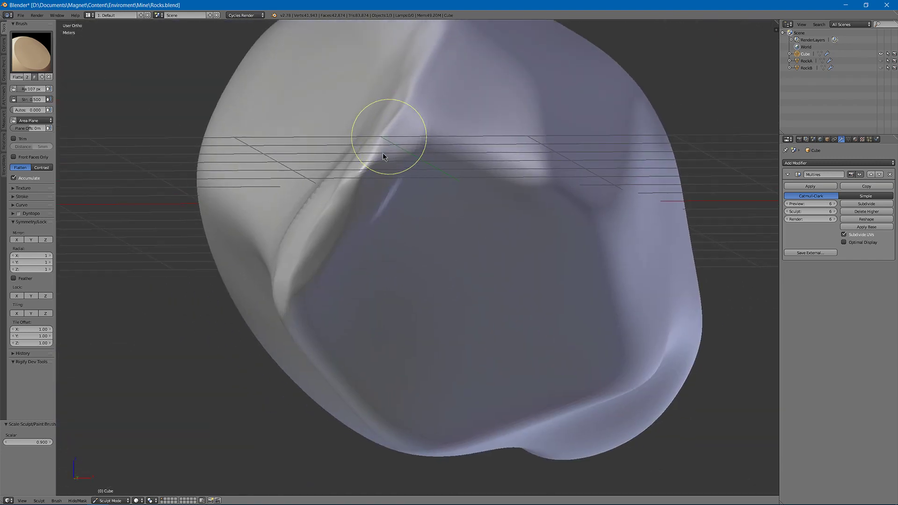
{"action": "mouse_move", "coordinate": [282, 245]}
{"action": "left_mouse_down"}
{"action": "mouse_move", "coordinate": [449, 110]}
{"action": "mouse_move", "coordinate": [292, 234]}
{"action": "mouse_move", "coordinate": [337, 183]}
{"action": "mouse_move", "coordinate": [303, 218]}
{"action": "left_mouse_up"}
{"action": "mouse_move", "coordinate": [282, 284]}
{"action": "middle_mouse_down"}
{"action": "mouse_move", "coordinate": [344, 195]}
{"action": "mouse_move", "coordinate": [311, 182]}
{"action": "mouse_move", "coordinate": [469, 216]}
{"action": "mouse_move", "coordinate": [383, 189]}
{"action": "middle_mouse_up"}
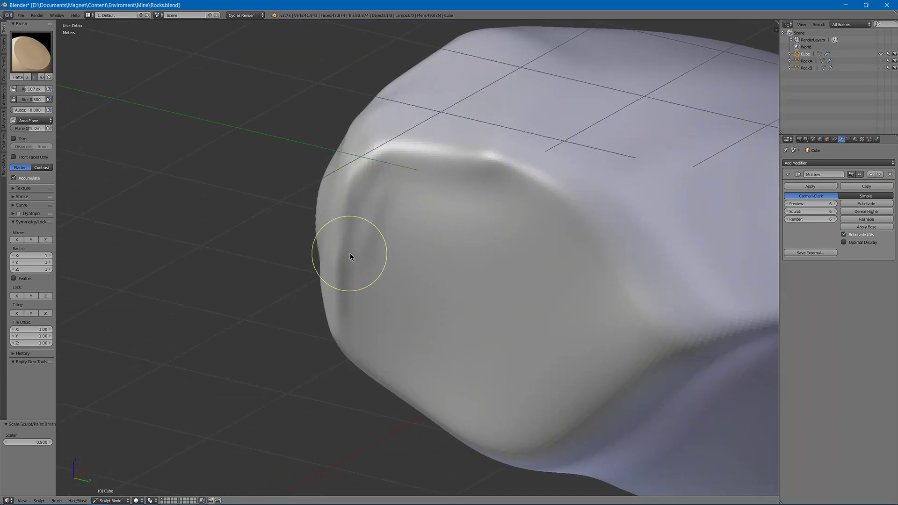
{"action": "left_click_drag", "start_coordinate": [349, 253], "coordinate": [336, 242]}
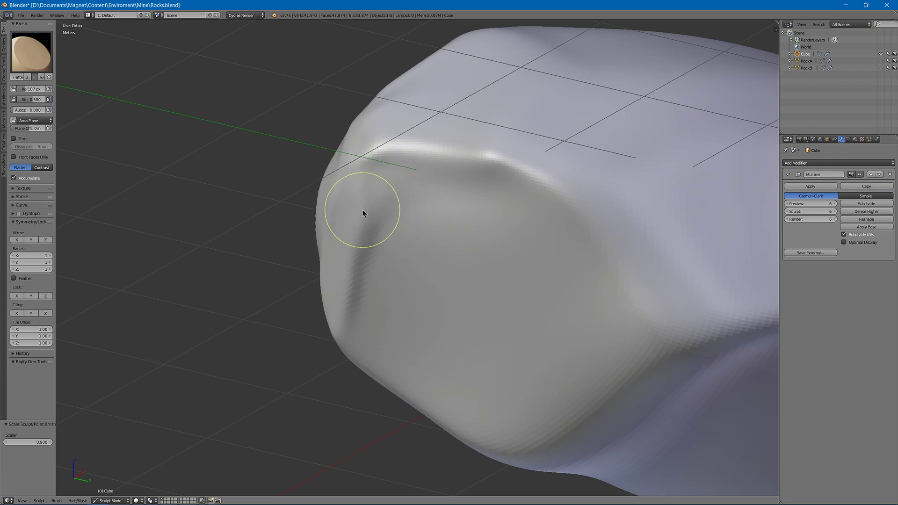
{"action": "left_click_drag", "start_coordinate": [362, 209], "coordinate": [344, 324]}
{"action": "mouse_move", "coordinate": [377, 215]}
{"action": "left_mouse_down"}
{"action": "mouse_move", "coordinate": [425, 303]}
{"action": "mouse_move", "coordinate": [365, 268]}
{"action": "mouse_move", "coordinate": [397, 361]}
{"action": "mouse_move", "coordinate": [344, 286]}
{"action": "mouse_move", "coordinate": [395, 325]}
{"action": "left_mouse_up"}
Flatten the surface across the remaining ridge crease.
{"action": "mouse_move", "coordinate": [394, 324]}
{"action": "middle_mouse_down"}
{"action": "mouse_move", "coordinate": [487, 332]}
{"action": "mouse_move", "coordinate": [387, 285]}
{"action": "mouse_move", "coordinate": [461, 262]}
{"action": "mouse_move", "coordinate": [415, 230]}
{"action": "middle_mouse_up"}
{"action": "mouse_move", "coordinate": [501, 291]}
{"action": "left_mouse_down"}
{"action": "mouse_move", "coordinate": [517, 253]}
{"action": "mouse_move", "coordinate": [473, 279]}
{"action": "mouse_move", "coordinate": [425, 328]}
{"action": "mouse_move", "coordinate": [441, 300]}
{"action": "mouse_move", "coordinate": [502, 283]}
{"action": "mouse_move", "coordinate": [465, 302]}
{"action": "mouse_move", "coordinate": [451, 325]}
{"action": "mouse_move", "coordinate": [519, 250]}
{"action": "left_mouse_up"}
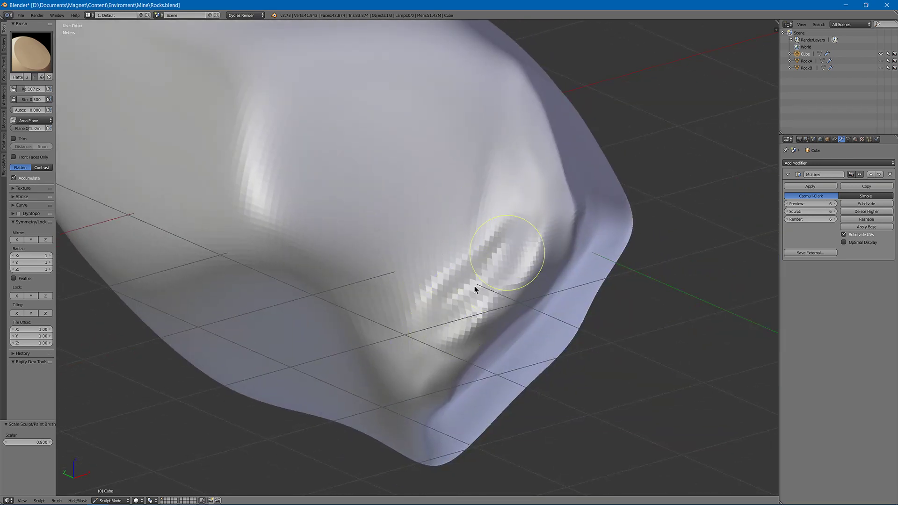
{"action": "mouse_move", "coordinate": [474, 289]}
{"action": "left_mouse_down"}
{"action": "mouse_move", "coordinate": [440, 215]}
{"action": "mouse_move", "coordinate": [456, 201]}
{"action": "mouse_move", "coordinate": [413, 317]}
{"action": "mouse_move", "coordinate": [464, 275]}
{"action": "left_mouse_up"}
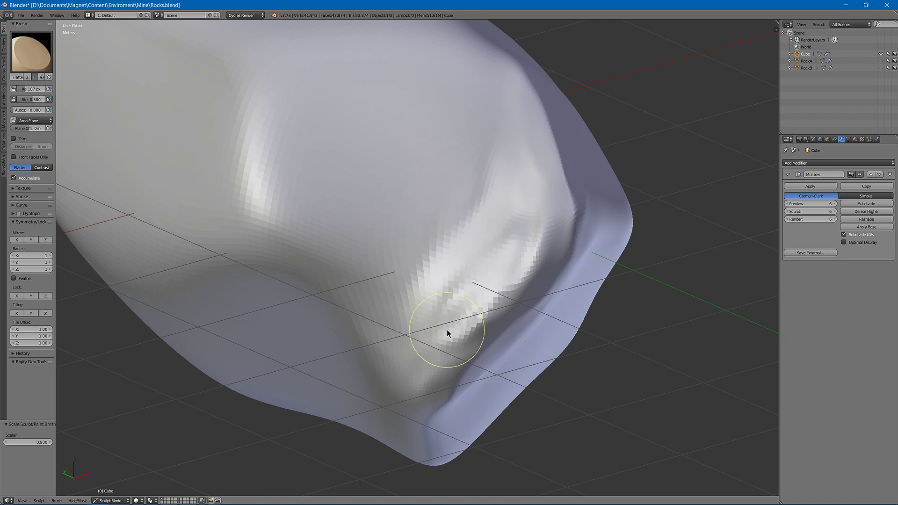
{"action": "left_click_drag", "start_coordinate": [516, 246], "coordinate": [399, 346]}
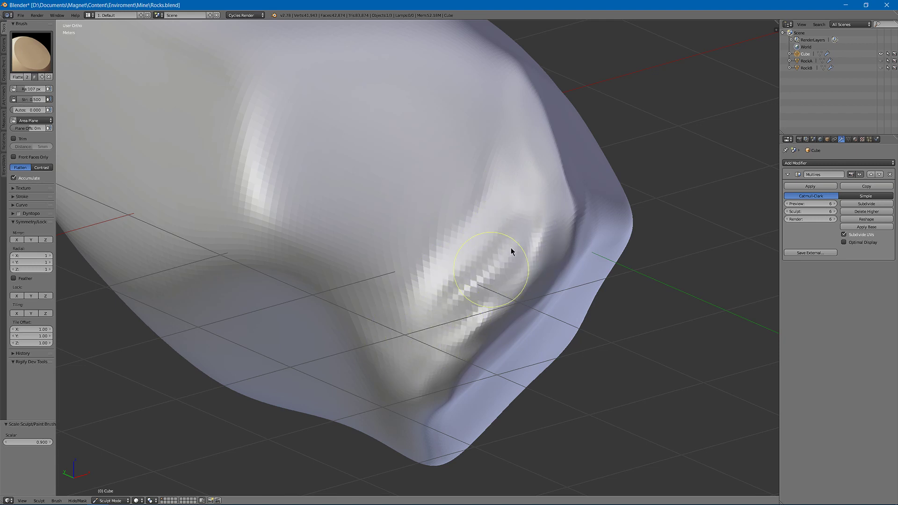
{"action": "mouse_move", "coordinate": [511, 251]}
{"action": "middle_mouse_down"}
{"action": "mouse_move", "coordinate": [533, 203]}
{"action": "mouse_move", "coordinate": [469, 293]}
{"action": "mouse_move", "coordinate": [483, 273]}
{"action": "mouse_move", "coordinate": [476, 317]}
{"action": "mouse_move", "coordinate": [457, 305]}
{"action": "middle_mouse_up"}
{"action": "scroll", "coordinate": [483, 272], "scroll_direction": "down", "scroll_amount": 3}
{"action": "scroll", "coordinate": [407, 321], "scroll_direction": "up", "scroll_amount": 3}
{"action": "middle_click_drag", "start_coordinate": [408, 321], "coordinate": [451, 302]}
{"action": "scroll", "coordinate": [451, 302], "scroll_direction": "down", "scroll_amount": 2}
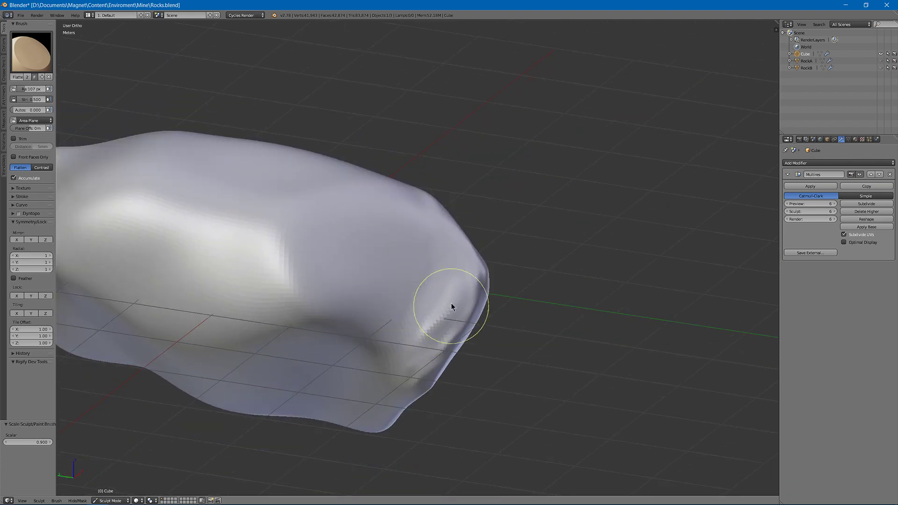
Flatten the rock's lower-right corner into a facet and tidy its right edge.
{"action": "left_click_drag", "start_coordinate": [429, 342], "coordinate": [424, 362]}
{"action": "mouse_move", "coordinate": [458, 292]}
{"action": "left_mouse_down"}
{"action": "mouse_move", "coordinate": [445, 342]}
{"action": "mouse_move", "coordinate": [432, 359]}
{"action": "left_mouse_up"}
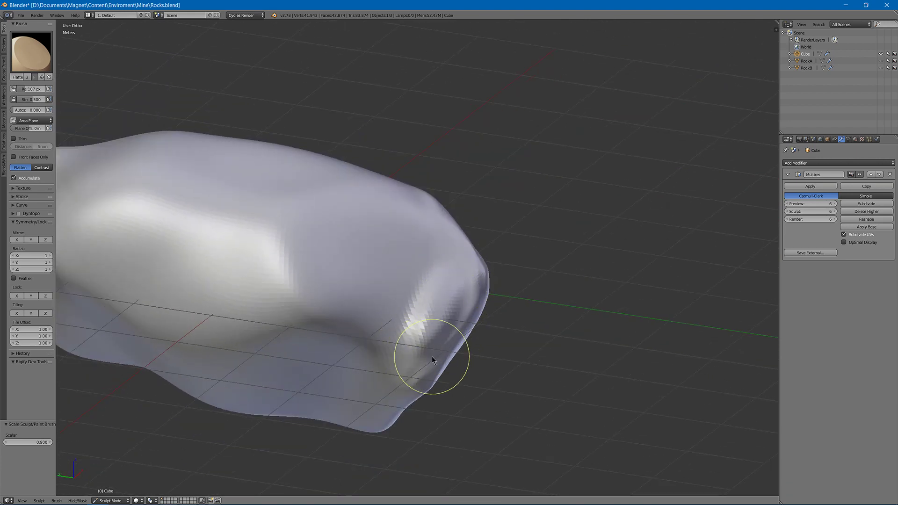
{"action": "mouse_move", "coordinate": [427, 295]}
{"action": "left_mouse_down"}
{"action": "mouse_move", "coordinate": [398, 323]}
{"action": "mouse_move", "coordinate": [451, 303]}
{"action": "mouse_move", "coordinate": [429, 352]}
{"action": "mouse_move", "coordinate": [426, 261]}
{"action": "left_mouse_up"}
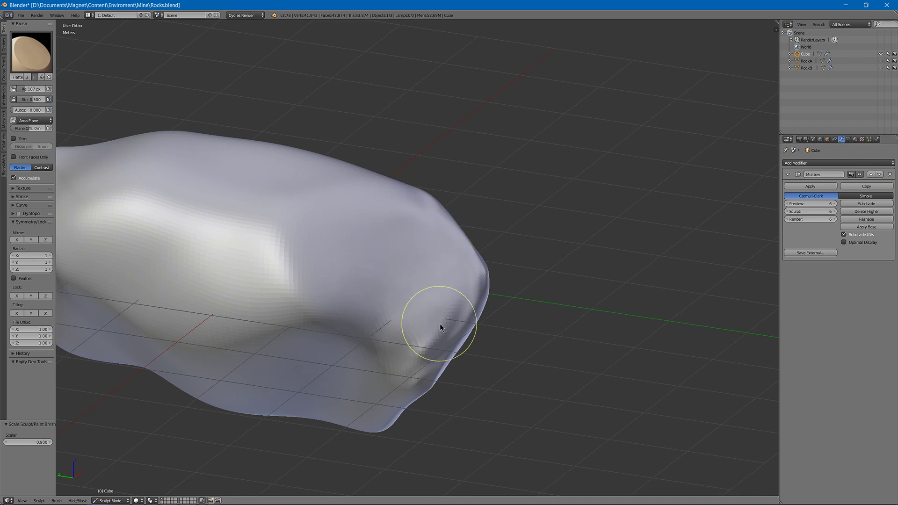
{"action": "mouse_move", "coordinate": [439, 324]}
{"action": "left_mouse_down"}
{"action": "mouse_move", "coordinate": [472, 280]}
{"action": "mouse_move", "coordinate": [420, 346]}
{"action": "mouse_move", "coordinate": [448, 288]}
{"action": "mouse_move", "coordinate": [448, 257]}
{"action": "left_mouse_up"}
{"action": "middle_click_drag", "start_coordinate": [379, 273], "coordinate": [254, 138]}
{"action": "scroll", "coordinate": [342, 243], "scroll_direction": "up", "scroll_amount": 5}
{"action": "middle_click_drag", "start_coordinate": [343, 243], "coordinate": [456, 261]}
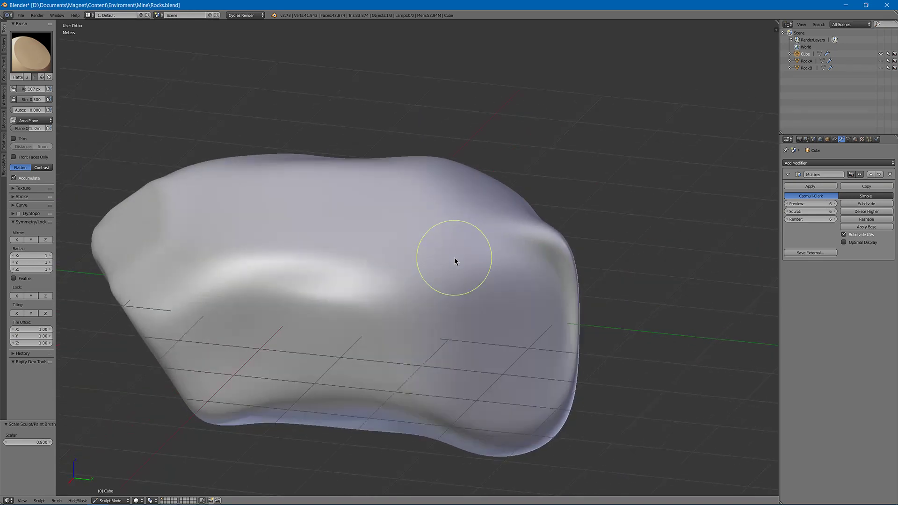
{"action": "mouse_move", "coordinate": [564, 285]}
{"action": "left_mouse_down"}
{"action": "mouse_move", "coordinate": [563, 353]}
{"action": "mouse_move", "coordinate": [556, 239]}
{"action": "mouse_move", "coordinate": [518, 266]}
{"action": "left_mouse_up"}
{"action": "mouse_move", "coordinate": [547, 344]}
{"action": "middle_mouse_down"}
{"action": "mouse_move", "coordinate": [523, 326]}
{"action": "mouse_move", "coordinate": [385, 370]}
{"action": "mouse_move", "coordinate": [363, 268]}
{"action": "middle_mouse_up"}
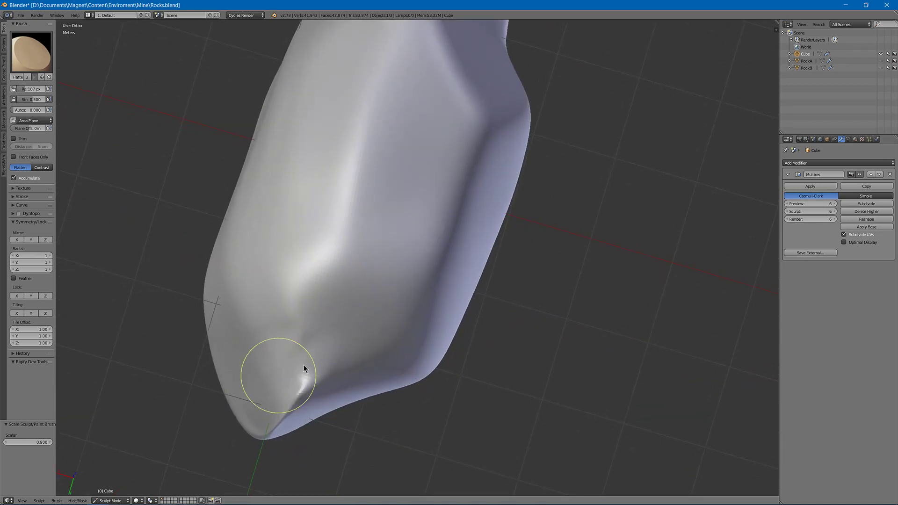
Flatten the ridge along the rock's top and reshape its left flank.
{"action": "middle_click_drag", "start_coordinate": [286, 385], "coordinate": [306, 248]}
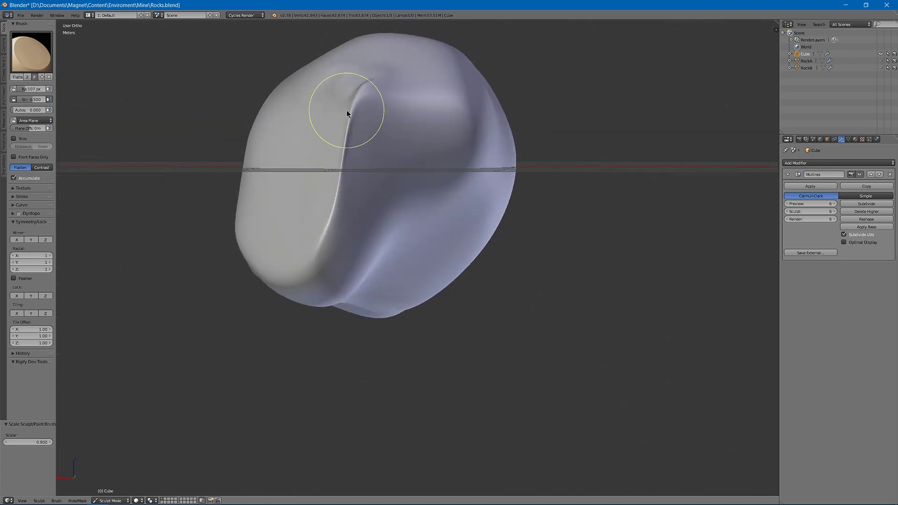
{"action": "mouse_move", "coordinate": [351, 149]}
{"action": "left_mouse_down"}
{"action": "mouse_move", "coordinate": [361, 130]}
{"action": "mouse_move", "coordinate": [313, 254]}
{"action": "mouse_move", "coordinate": [351, 133]}
{"action": "left_mouse_up"}
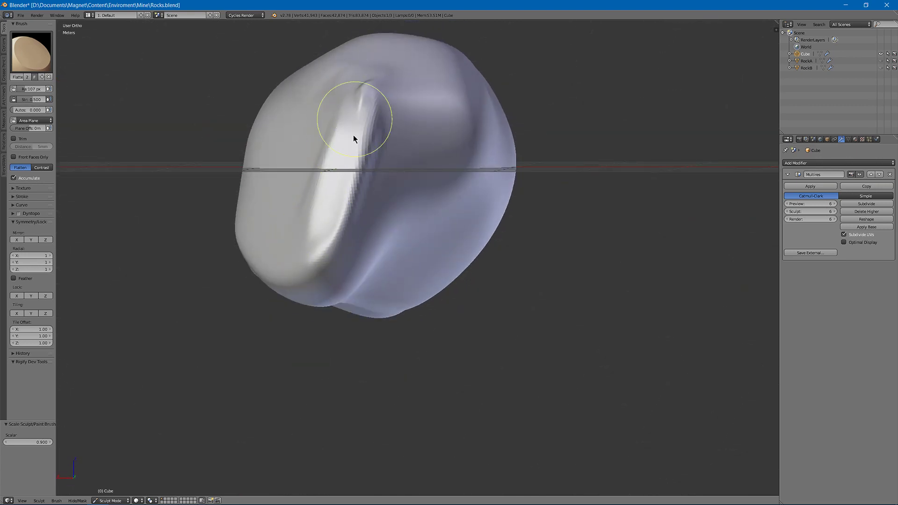
{"action": "middle_click_drag", "start_coordinate": [360, 149], "coordinate": [322, 151]}
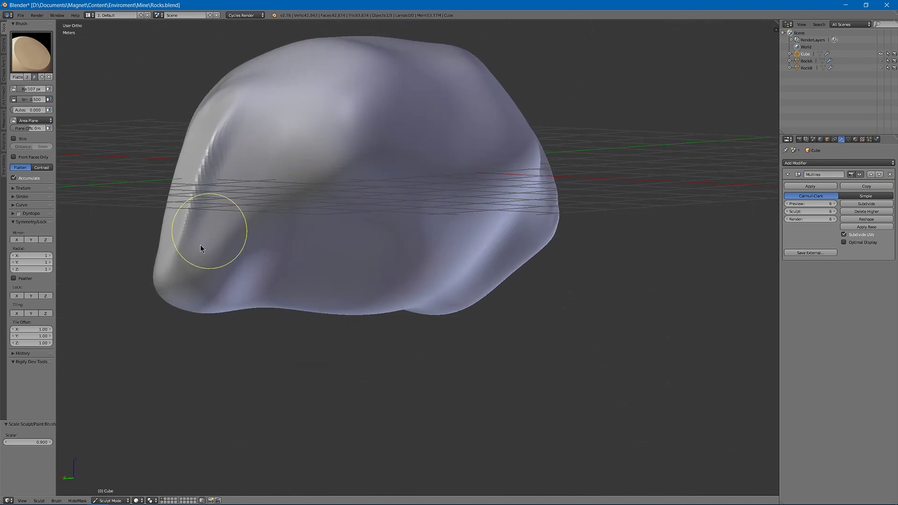
{"action": "left_click_drag", "start_coordinate": [200, 245], "coordinate": [223, 109]}
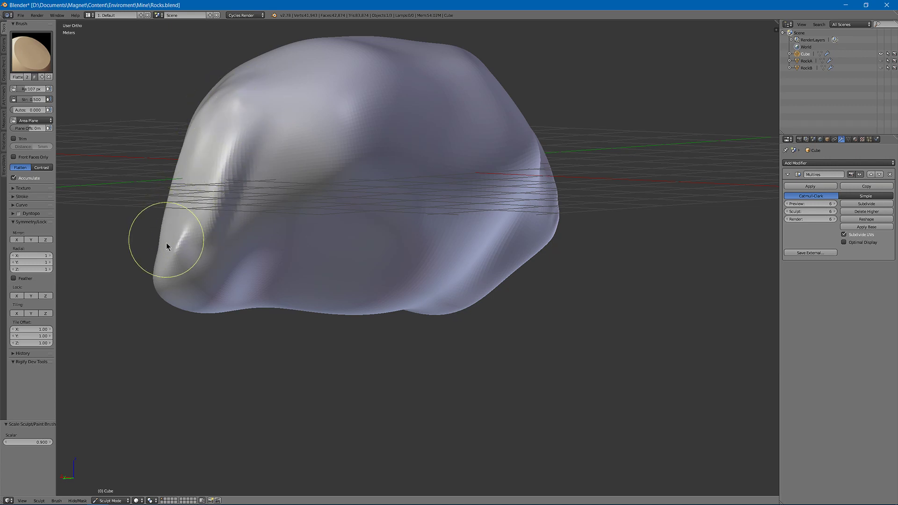
{"action": "mouse_move", "coordinate": [166, 244]}
{"action": "left_mouse_down"}
{"action": "mouse_move", "coordinate": [244, 230]}
{"action": "mouse_move", "coordinate": [235, 175]}
{"action": "mouse_move", "coordinate": [252, 133]}
{"action": "mouse_move", "coordinate": [216, 189]}
{"action": "left_mouse_up"}
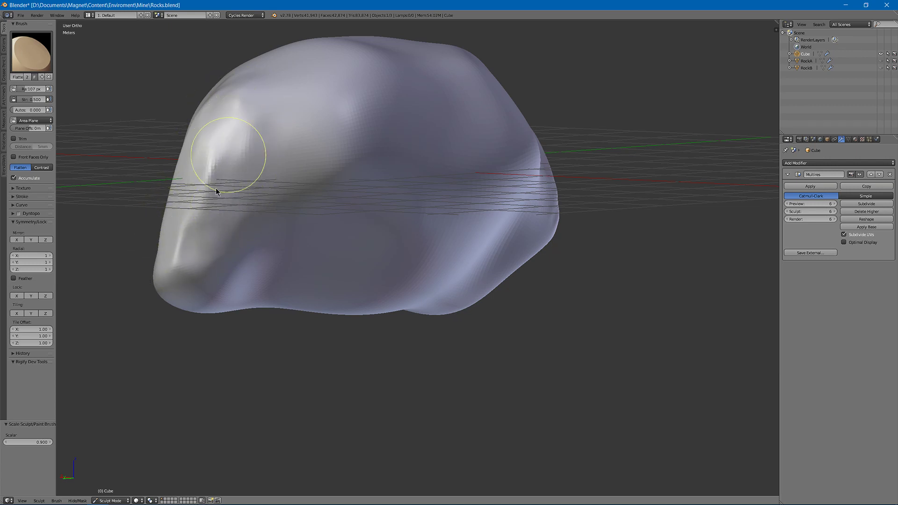
{"action": "mouse_move", "coordinate": [222, 112]}
{"action": "left_mouse_down"}
{"action": "mouse_move", "coordinate": [170, 257]}
{"action": "mouse_move", "coordinate": [178, 261]}
{"action": "mouse_move", "coordinate": [262, 121]}
{"action": "left_mouse_up"}
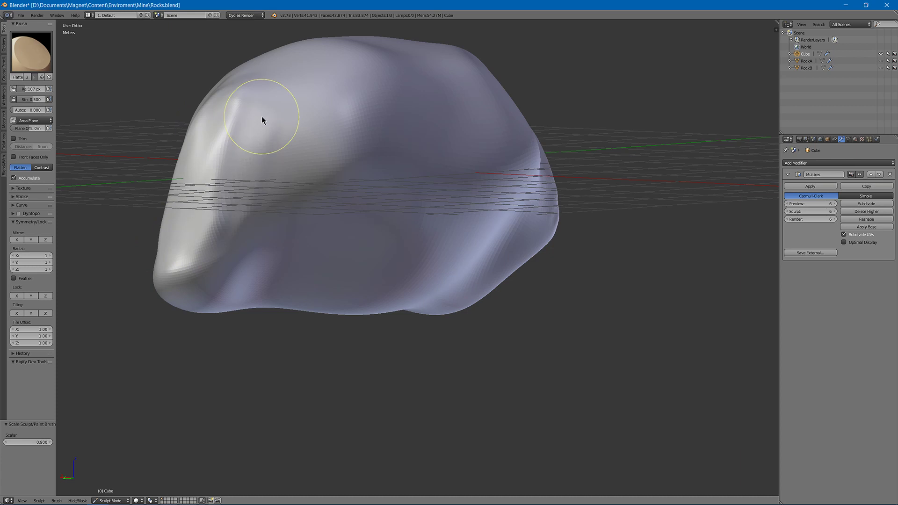
Flatten the rock's right edge and pull back to check the overall shape.
{"action": "mouse_move", "coordinate": [361, 152]}
{"action": "middle_mouse_down"}
{"action": "mouse_move", "coordinate": [458, 150]}
{"action": "mouse_move", "coordinate": [380, 198]}
{"action": "mouse_move", "coordinate": [427, 154]}
{"action": "middle_mouse_up"}
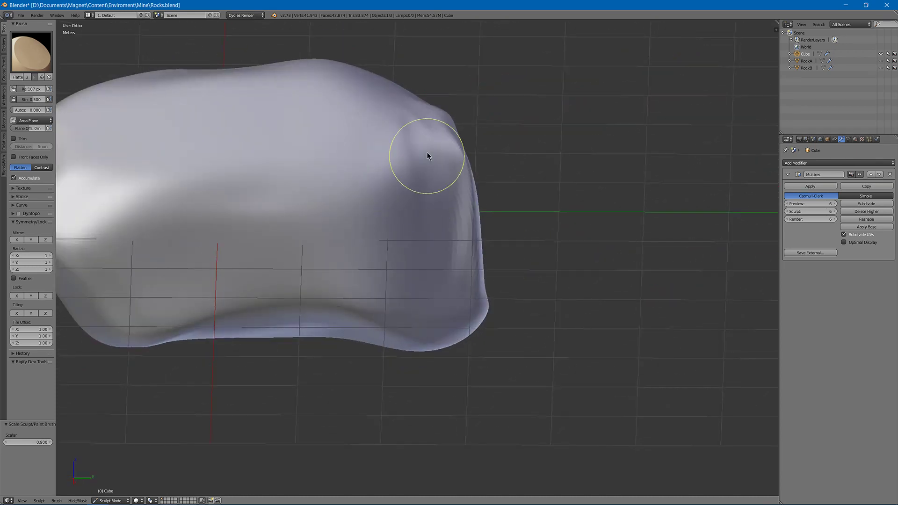
{"action": "mouse_move", "coordinate": [463, 278]}
{"action": "left_mouse_down"}
{"action": "mouse_move", "coordinate": [477, 249]}
{"action": "mouse_move", "coordinate": [433, 230]}
{"action": "left_mouse_up"}
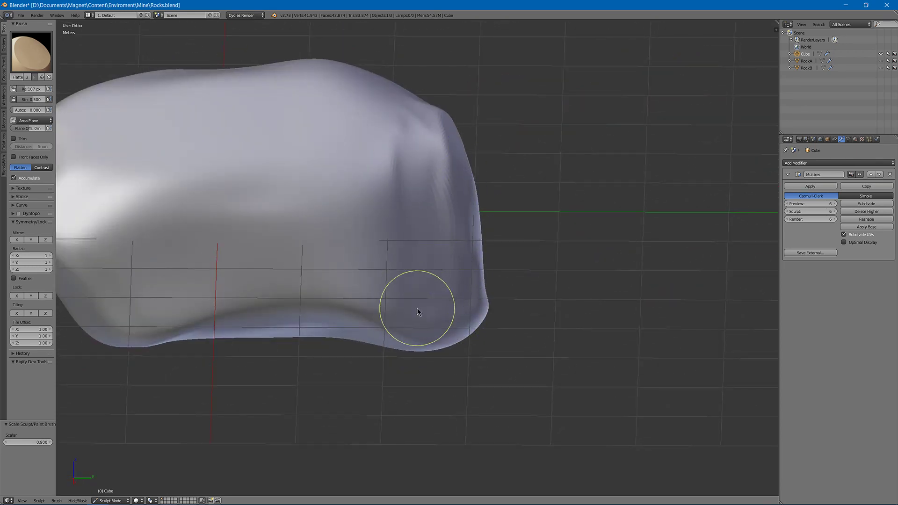
{"action": "mouse_move", "coordinate": [417, 308]}
{"action": "middle_mouse_down"}
{"action": "mouse_move", "coordinate": [483, 133]}
{"action": "mouse_move", "coordinate": [380, 91]}
{"action": "mouse_move", "coordinate": [261, 71]}
{"action": "mouse_move", "coordinate": [220, 88]}
{"action": "mouse_move", "coordinate": [395, 141]}
{"action": "mouse_move", "coordinate": [446, 120]}
{"action": "mouse_move", "coordinate": [424, 92]}
{"action": "mouse_move", "coordinate": [391, 136]}
{"action": "mouse_move", "coordinate": [242, 138]}
{"action": "middle_mouse_up"}
{"action": "mouse_move", "coordinate": [339, 233]}
{"action": "middle_mouse_down"}
{"action": "mouse_move", "coordinate": [463, 248]}
{"action": "mouse_move", "coordinate": [431, 244]}
{"action": "mouse_move", "coordinate": [439, 293]}
{"action": "mouse_move", "coordinate": [553, 254]}
{"action": "middle_mouse_up"}
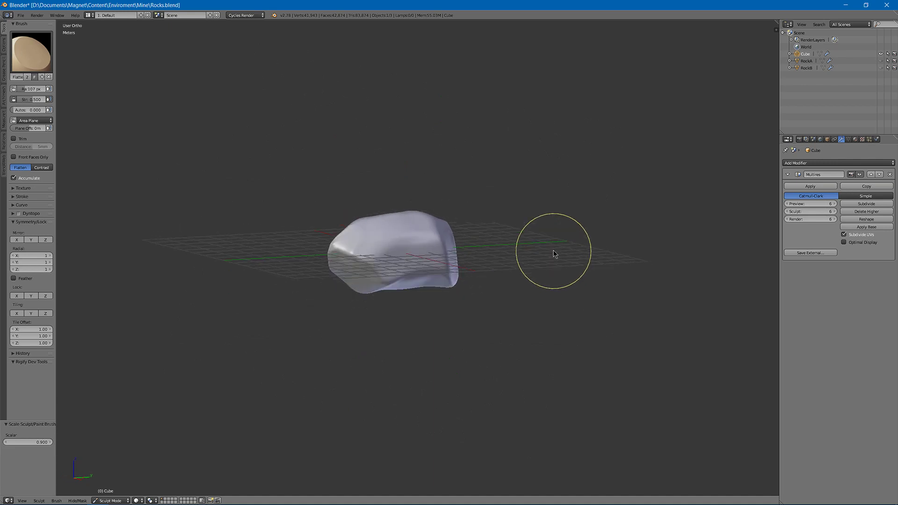
Return from Sculpt Mode to Object Mode and inspect the smooth-shaded rock.
{"action": "scroll", "coordinate": [357, 155], "scroll_direction": "up", "scroll_amount": 5}
{"action": "middle_click_drag", "start_coordinate": [357, 154], "coordinate": [330, 168]}
{"action": "key", "text": "Tab"}
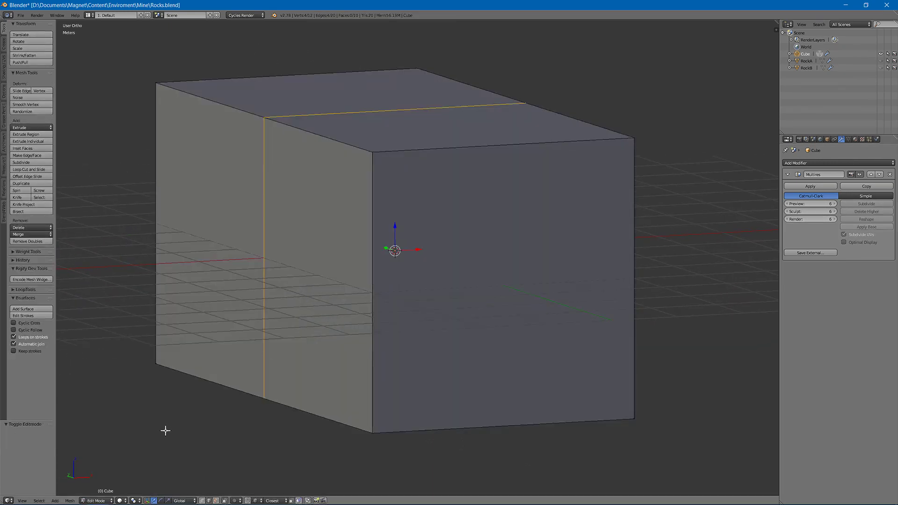
{"action": "mouse_move", "coordinate": [97, 500]}
{"action": "left_click", "coordinate": [100, 501]}
{"action": "left_click", "coordinate": [101, 493]}
{"action": "mouse_move", "coordinate": [304, 324]}
{"action": "middle_mouse_down"}
{"action": "mouse_move", "coordinate": [165, 335]}
{"action": "mouse_move", "coordinate": [153, 304]}
{"action": "middle_mouse_up"}
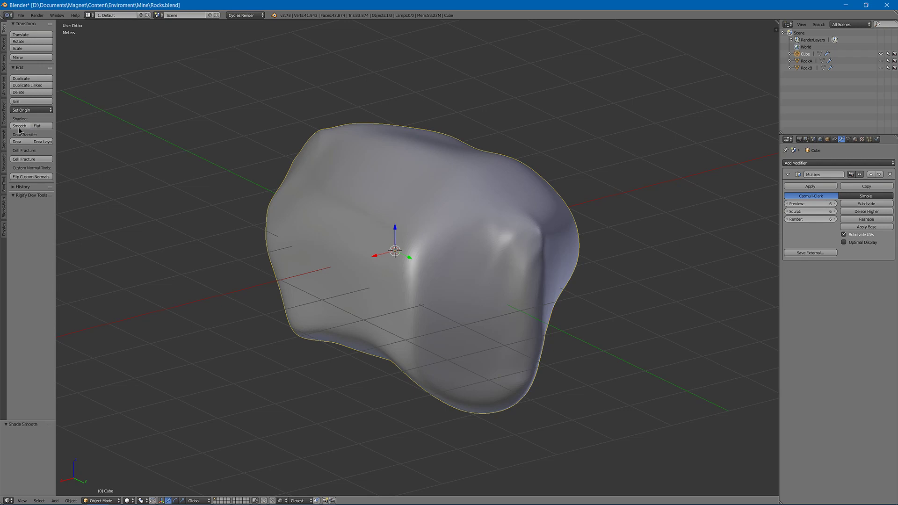
{"action": "middle_click_drag", "start_coordinate": [541, 285], "coordinate": [697, 238]}
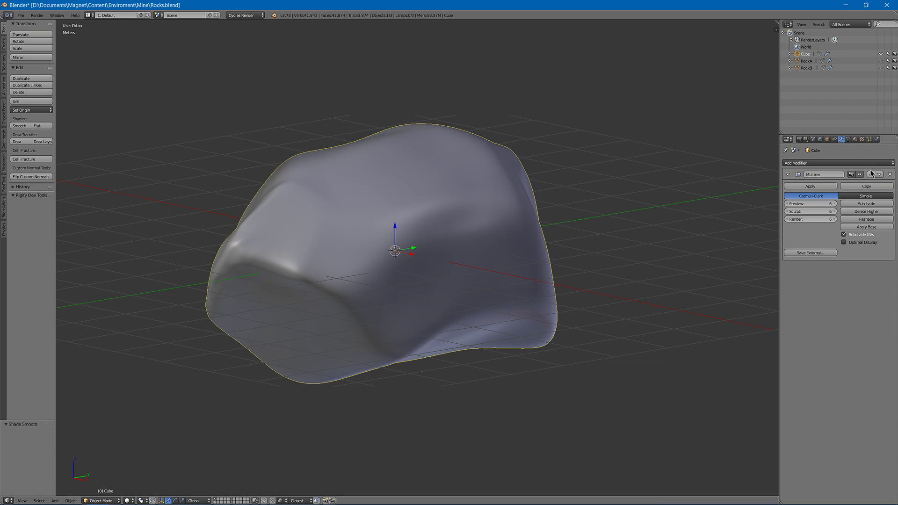
Add a Decimate modifier, drag its ratio down, and display the rock as wireframe.
{"action": "left_click", "coordinate": [857, 164]}
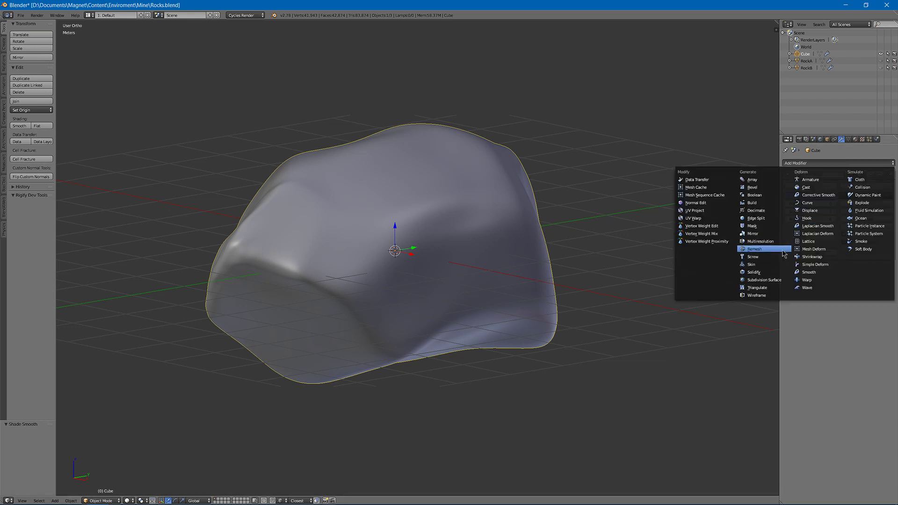
{"action": "left_click", "coordinate": [771, 211]}
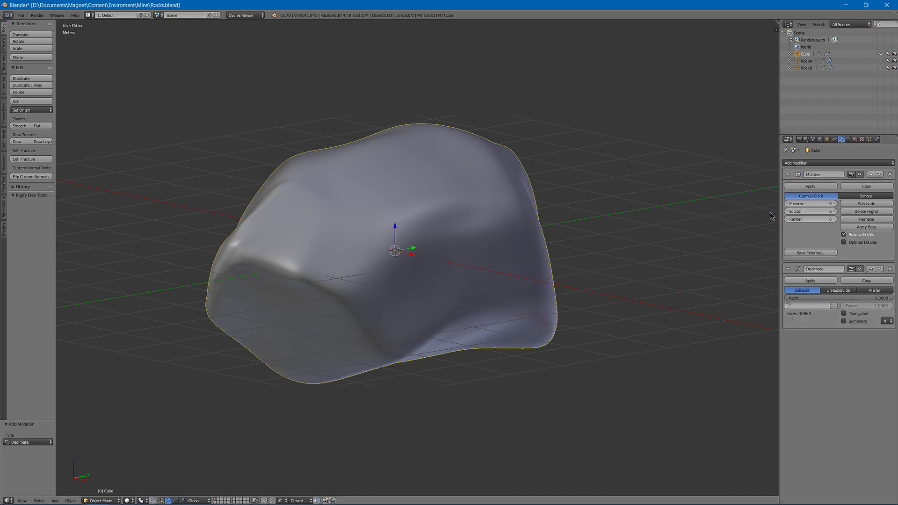
{"action": "left_click_drag", "start_coordinate": [879, 298], "coordinate": [786, 299]}
{"action": "key", "text": "z"}
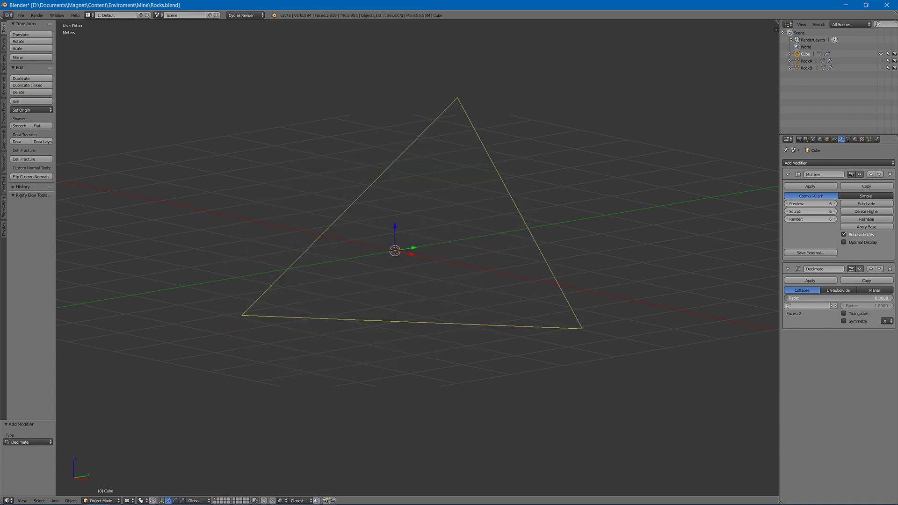
Enter an exact Decimate ratio of 0.01.
{"action": "mouse_move", "coordinate": [786, 299]}
{"action": "left_mouse_down"}
{"action": "mouse_move", "coordinate": [829, 296]}
{"action": "mouse_move", "coordinate": [787, 298]}
{"action": "left_mouse_up"}
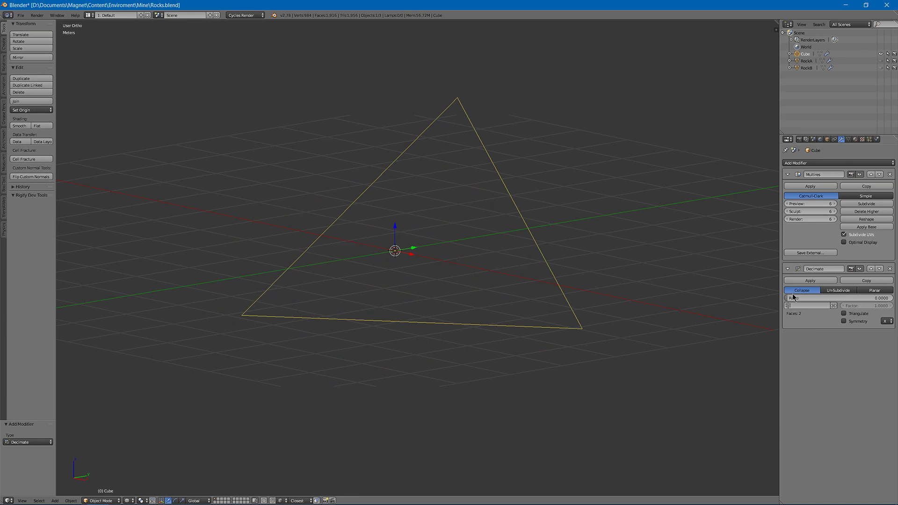
{"action": "left_click", "coordinate": [791, 297]}
{"action": "type", "text": "0.0"}
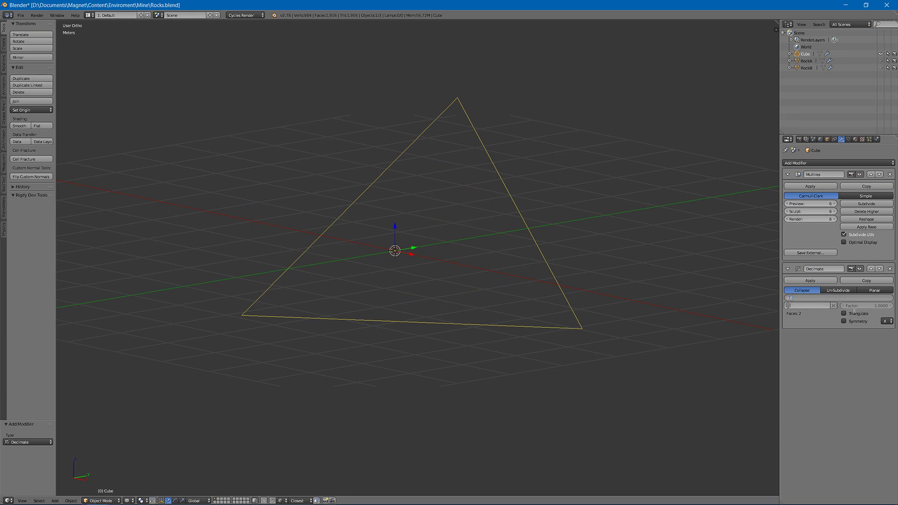
{"action": "type", "text": "1"}
Confirm the 0.0100 Decimate ratio and switch the rock back to solid shading.
{"action": "key", "text": "Return"}
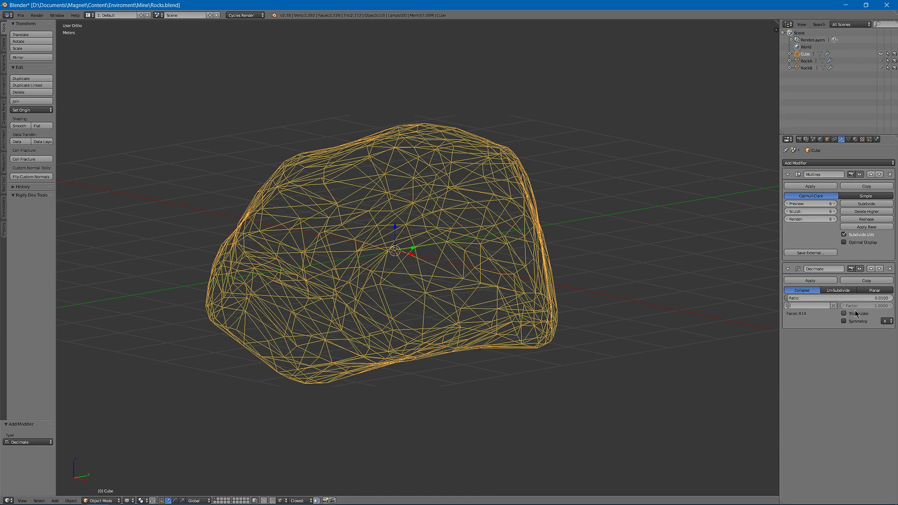
{"action": "mouse_move", "coordinate": [420, 328]}
{"action": "middle_mouse_down"}
{"action": "mouse_move", "coordinate": [395, 329]}
{"action": "mouse_move", "coordinate": [489, 319]}
{"action": "mouse_move", "coordinate": [508, 296]}
{"action": "mouse_move", "coordinate": [483, 316]}
{"action": "mouse_move", "coordinate": [534, 299]}
{"action": "mouse_move", "coordinate": [483, 274]}
{"action": "mouse_move", "coordinate": [397, 293]}
{"action": "mouse_move", "coordinate": [306, 287]}
{"action": "mouse_move", "coordinate": [295, 353]}
{"action": "mouse_move", "coordinate": [311, 357]}
{"action": "mouse_move", "coordinate": [400, 305]}
{"action": "mouse_move", "coordinate": [524, 304]}
{"action": "middle_mouse_up"}
{"action": "key", "text": "z"}
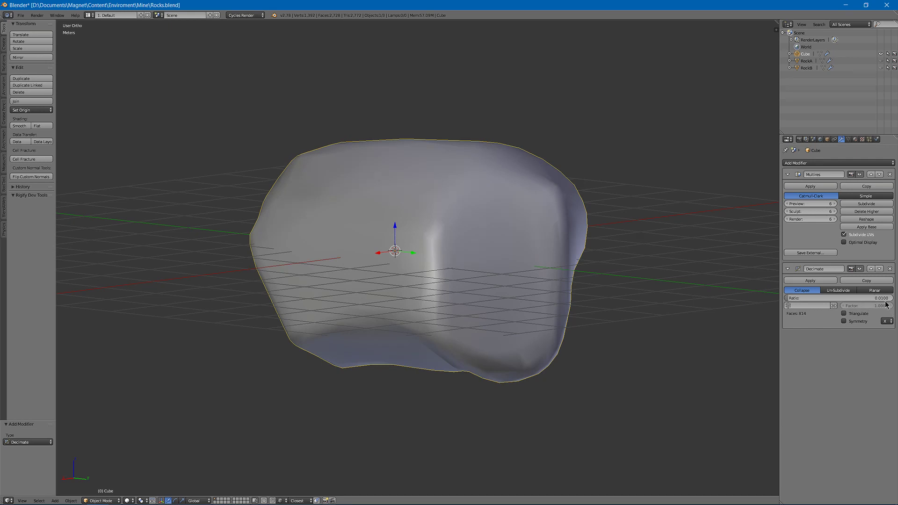
Raise the Decimate ratio to 0.0200 and inspect the reduced rock.
{"action": "left_click", "coordinate": [882, 298]}
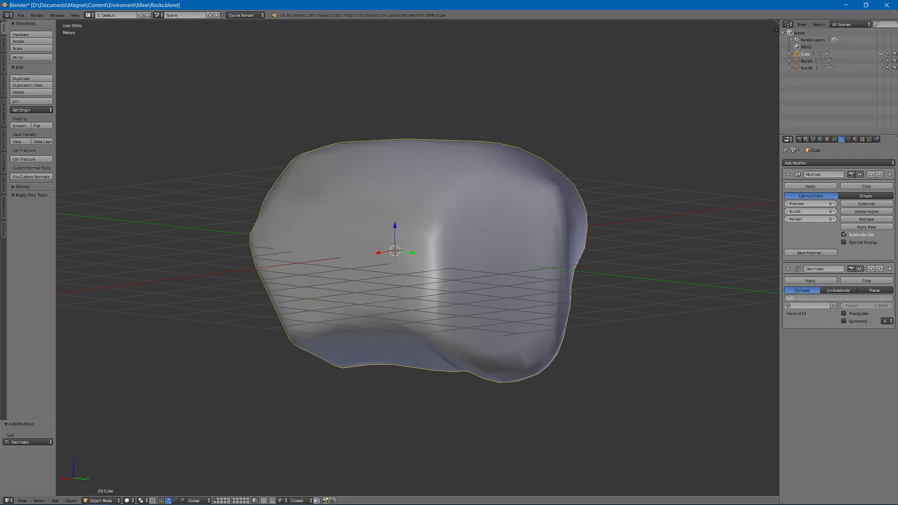
{"action": "key", "text": "Return"}
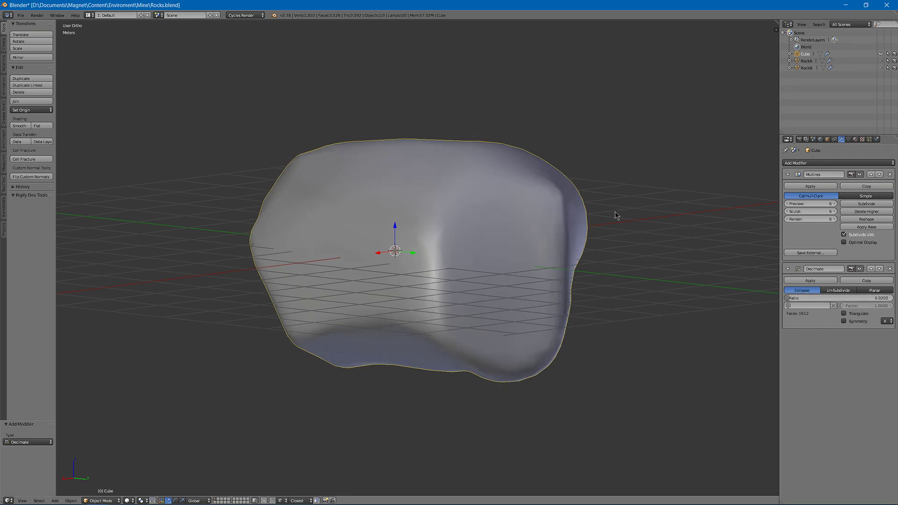
{"action": "mouse_move", "coordinate": [615, 214]}
{"action": "middle_mouse_down"}
{"action": "mouse_move", "coordinate": [632, 215]}
{"action": "mouse_move", "coordinate": [640, 201]}
{"action": "mouse_move", "coordinate": [691, 200]}
{"action": "mouse_move", "coordinate": [448, 184]}
{"action": "mouse_move", "coordinate": [470, 188]}
{"action": "mouse_move", "coordinate": [411, 175]}
{"action": "mouse_move", "coordinate": [407, 187]}
{"action": "mouse_move", "coordinate": [389, 191]}
{"action": "middle_mouse_up"}
{"action": "scroll", "coordinate": [389, 190], "scroll_direction": "up", "scroll_amount": 6}
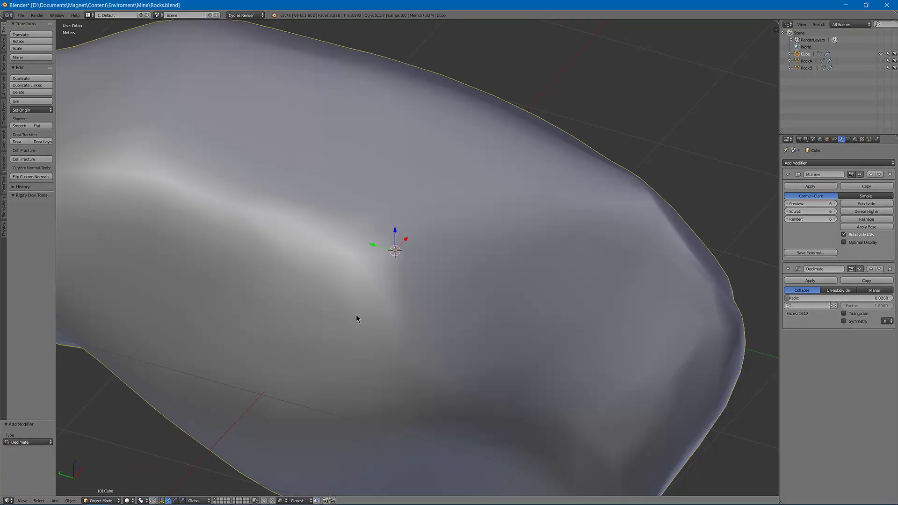
{"action": "scroll", "coordinate": [357, 315], "scroll_direction": "down", "scroll_amount": 5}
{"action": "middle_click_drag", "start_coordinate": [356, 315], "coordinate": [306, 289]}
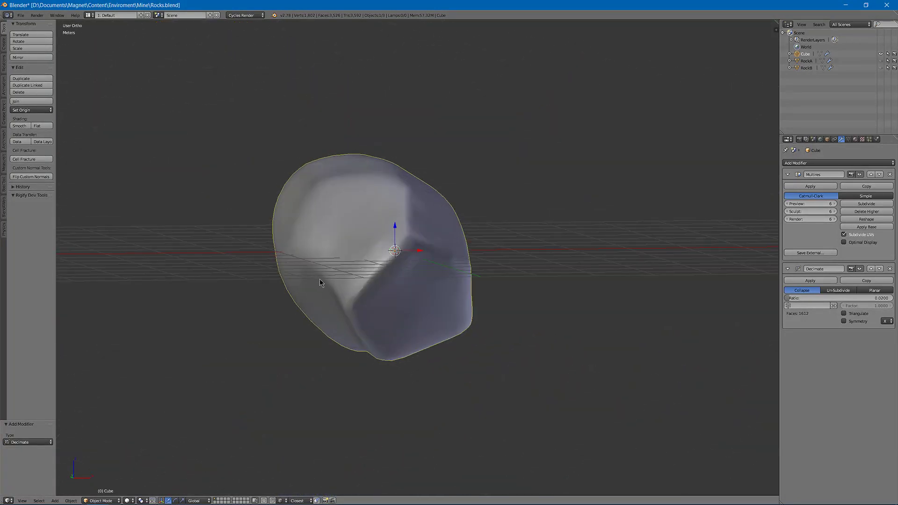
{"action": "middle_click_drag", "start_coordinate": [298, 256], "coordinate": [339, 260]}
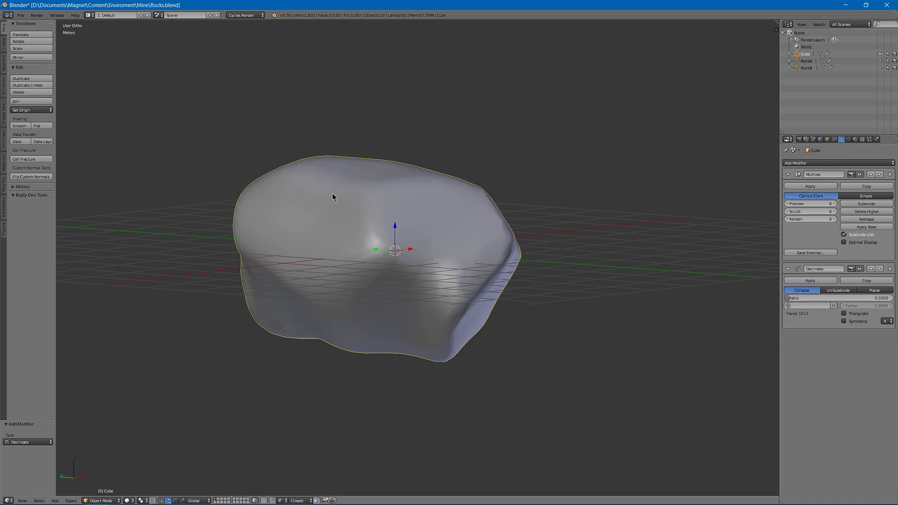
{"action": "middle_click_drag", "start_coordinate": [332, 196], "coordinate": [557, 164]}
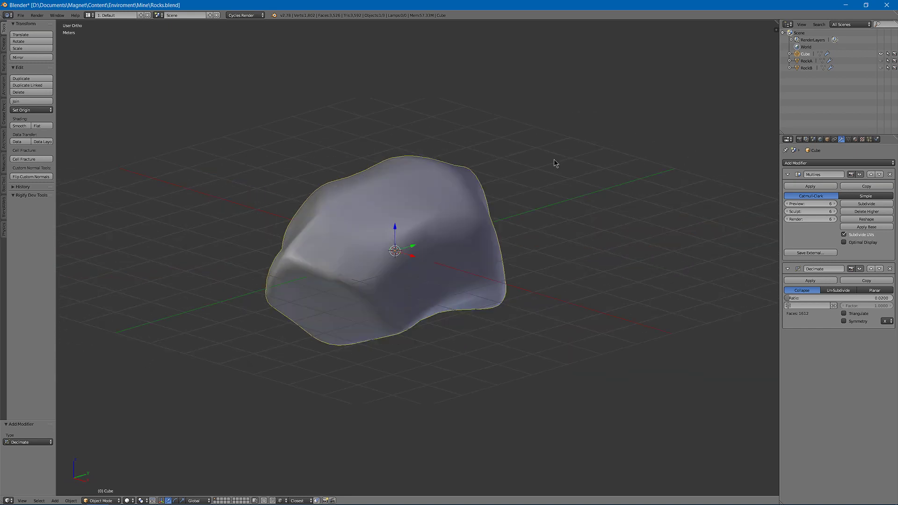